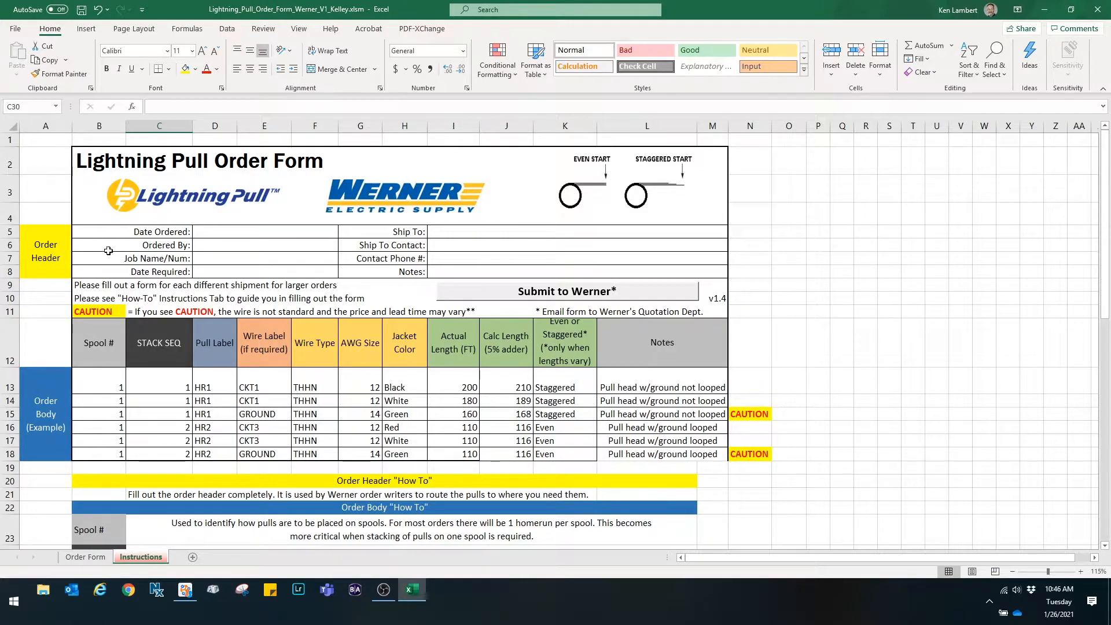
- Examine the order header fields of the example form on the Instructions sheet
left_click(209, 230)
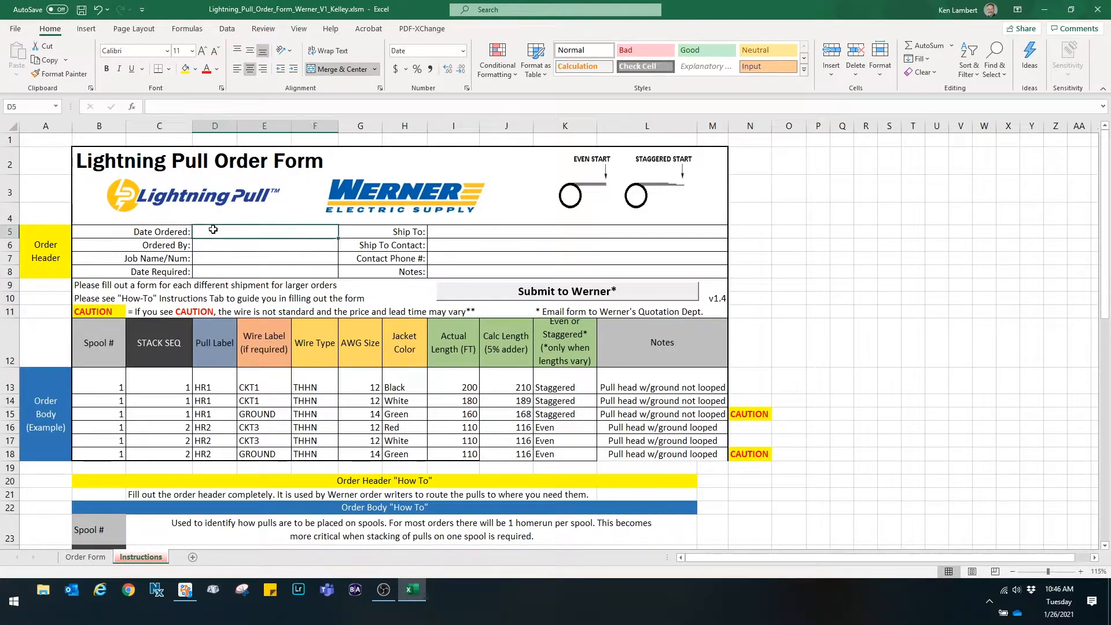
left_click(217, 247)
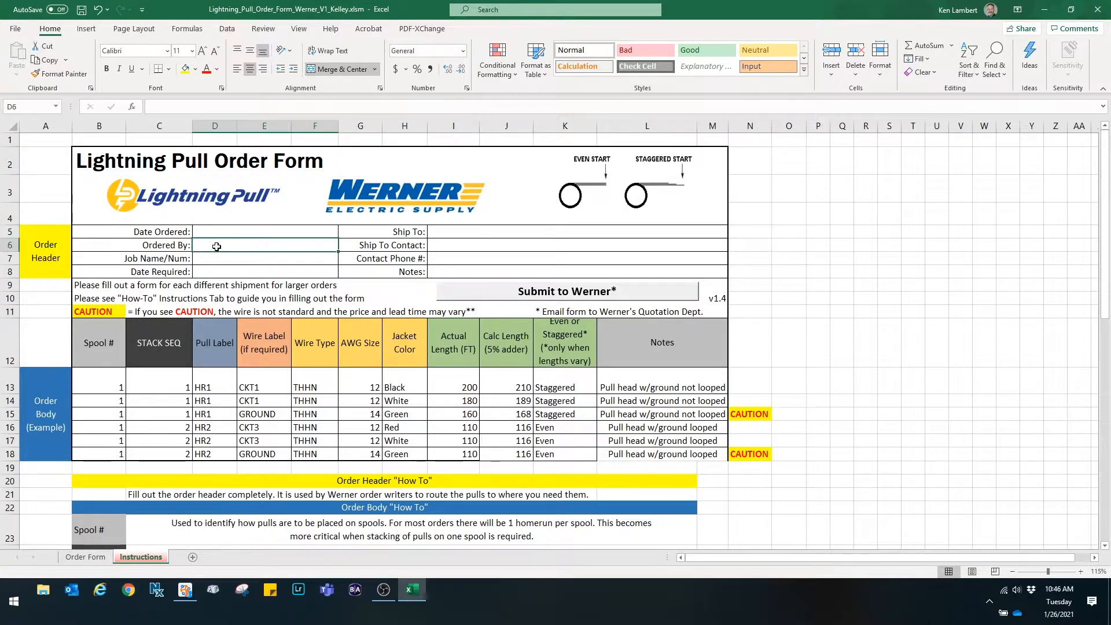
left_click(217, 256)
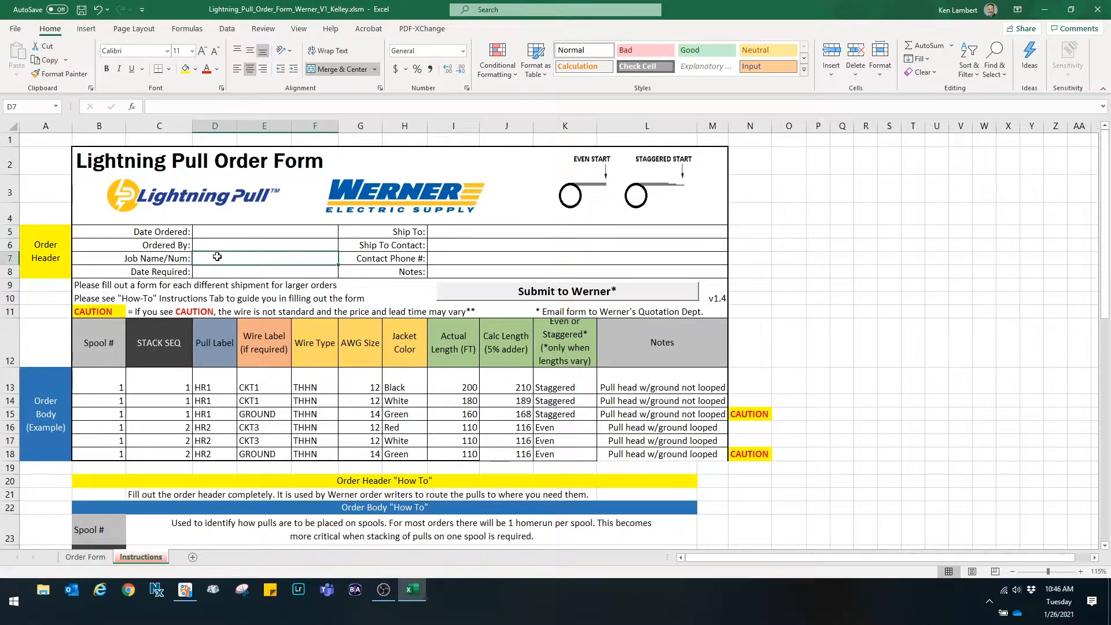
left_click(232, 270)
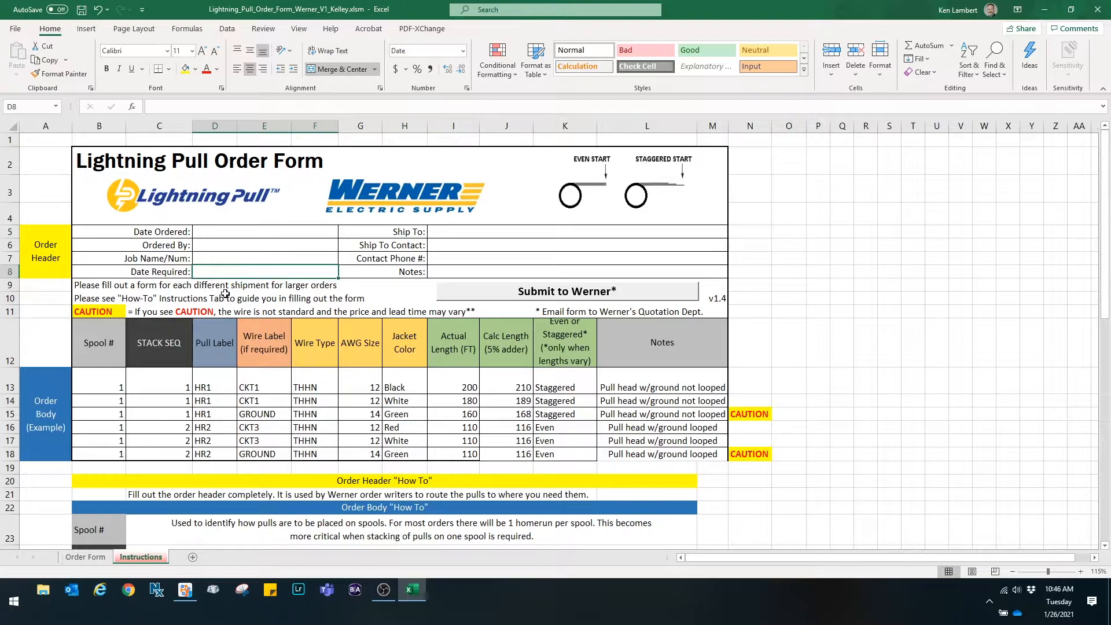
left_click(457, 233)
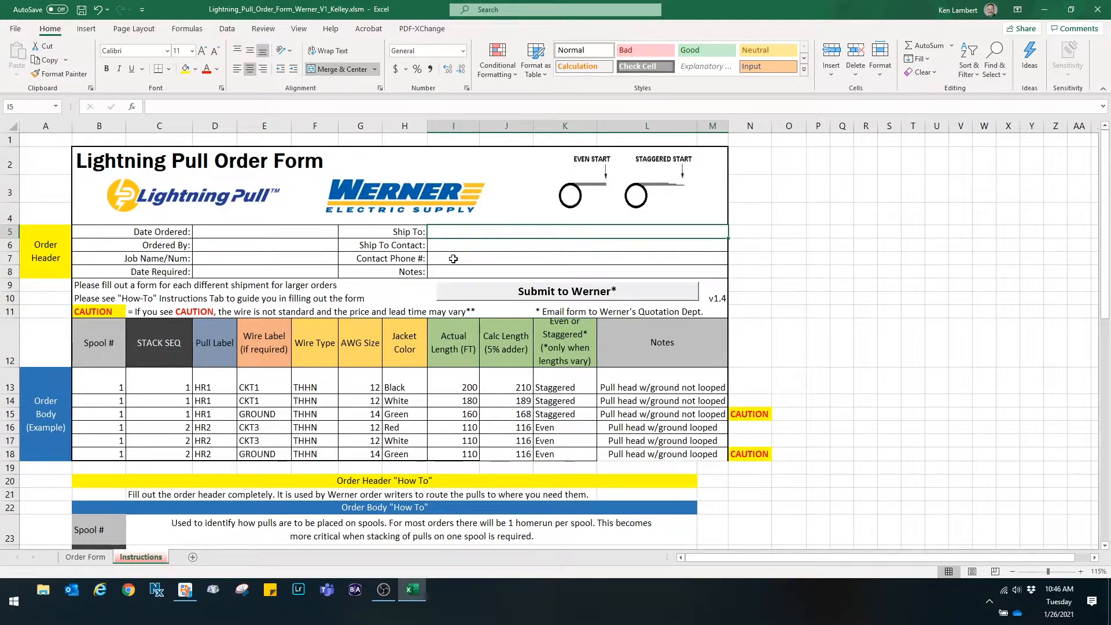
left_click(451, 257)
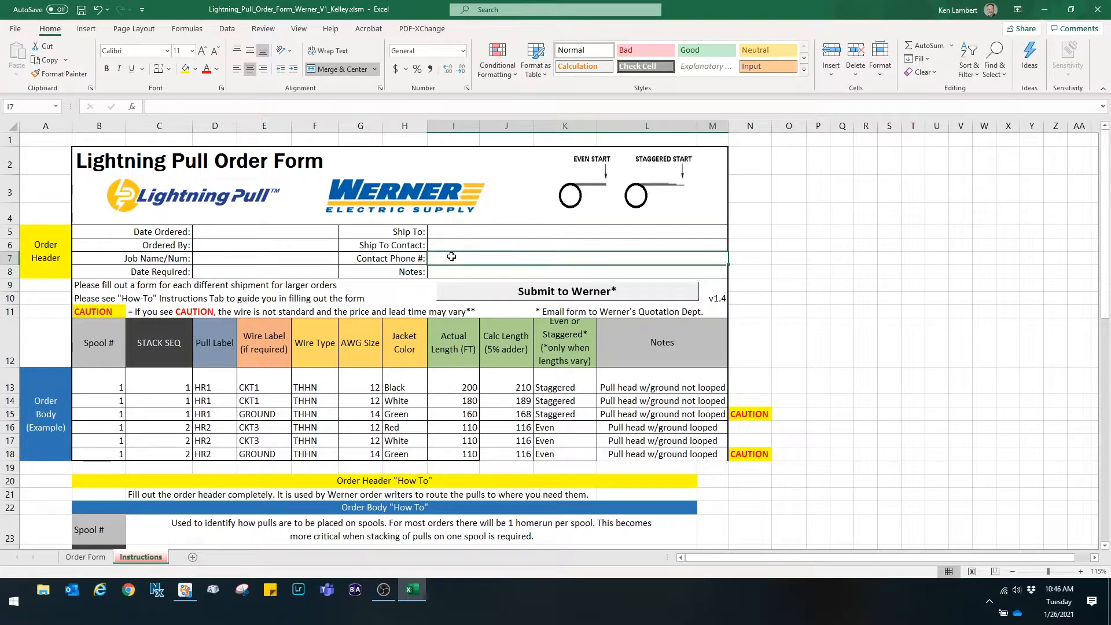
left_click(446, 273)
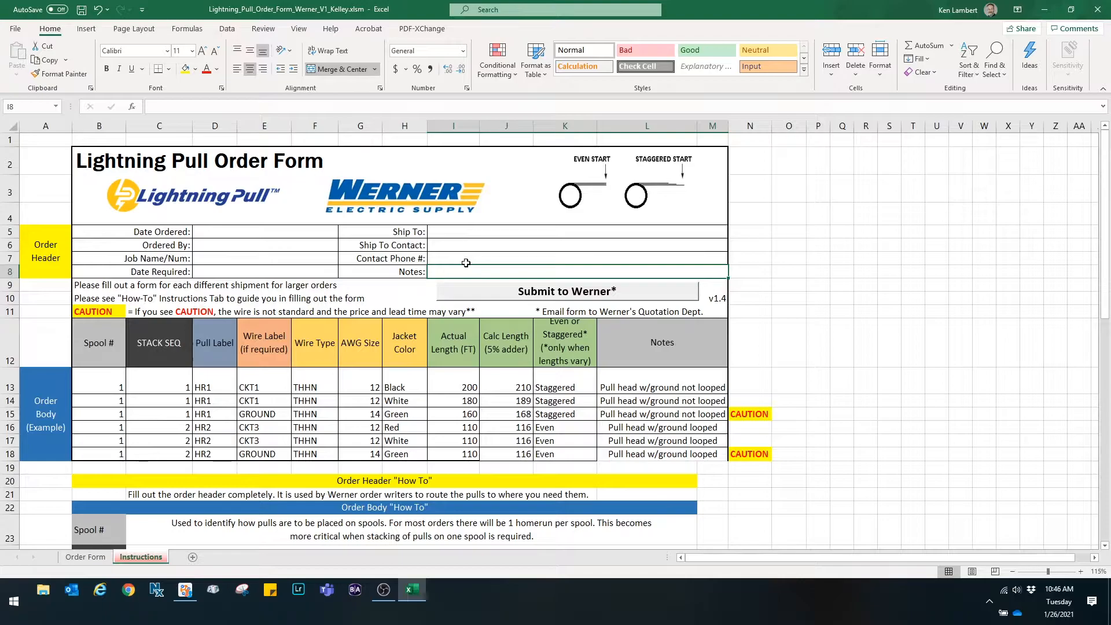
- Read through the how-to instructions and the Werner Lightning Pull Standards
scroll(465, 263, "down", 1)
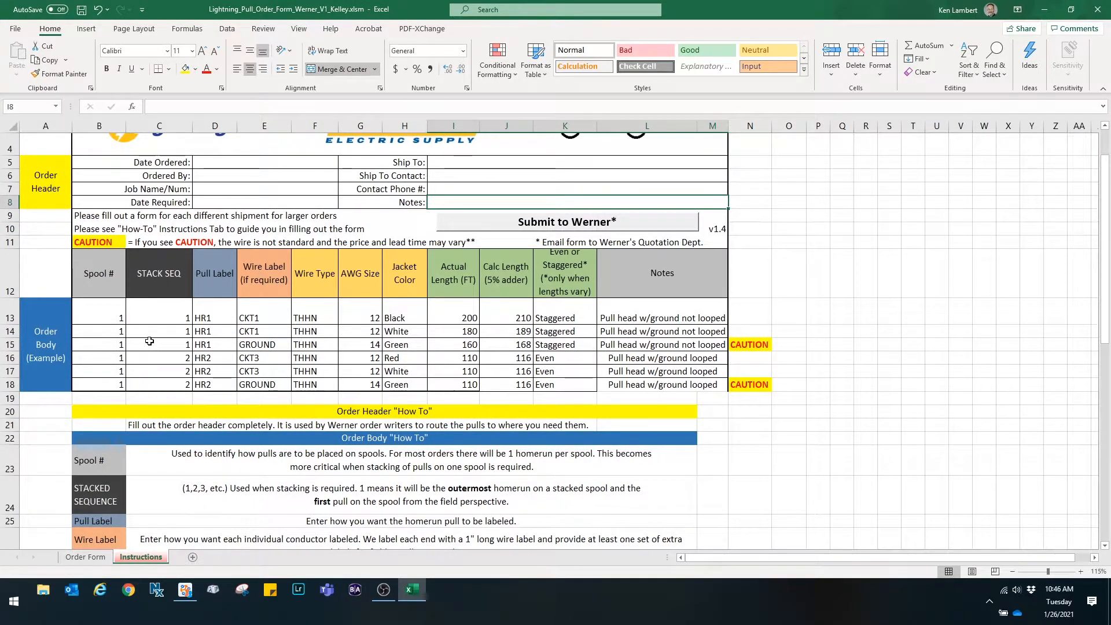
scroll(217, 345, "down", 1)
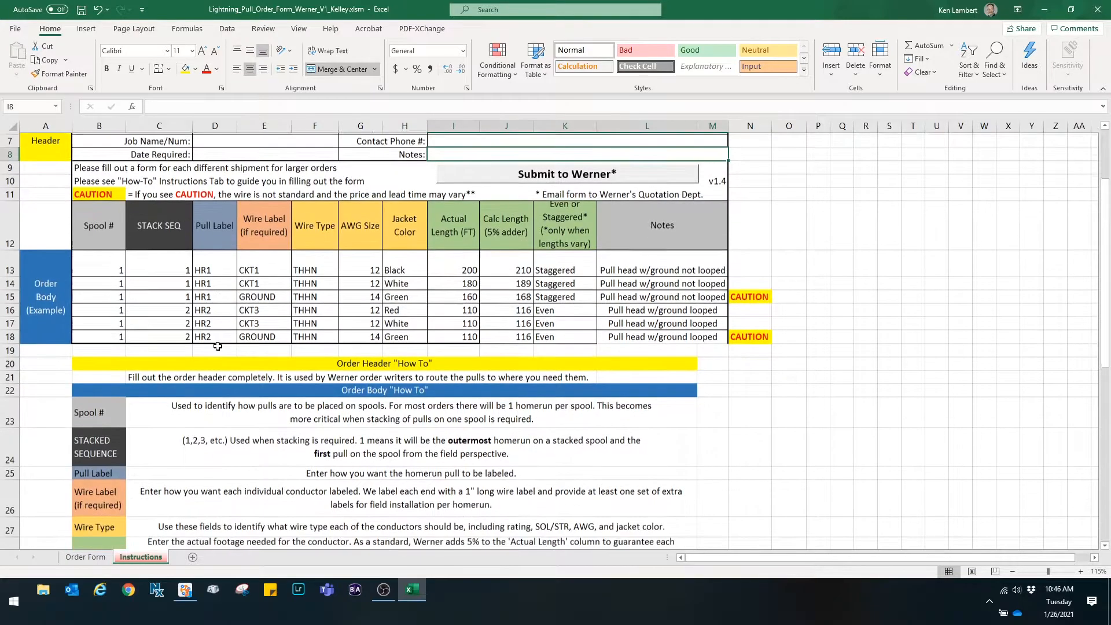
scroll(218, 346, "down", 2)
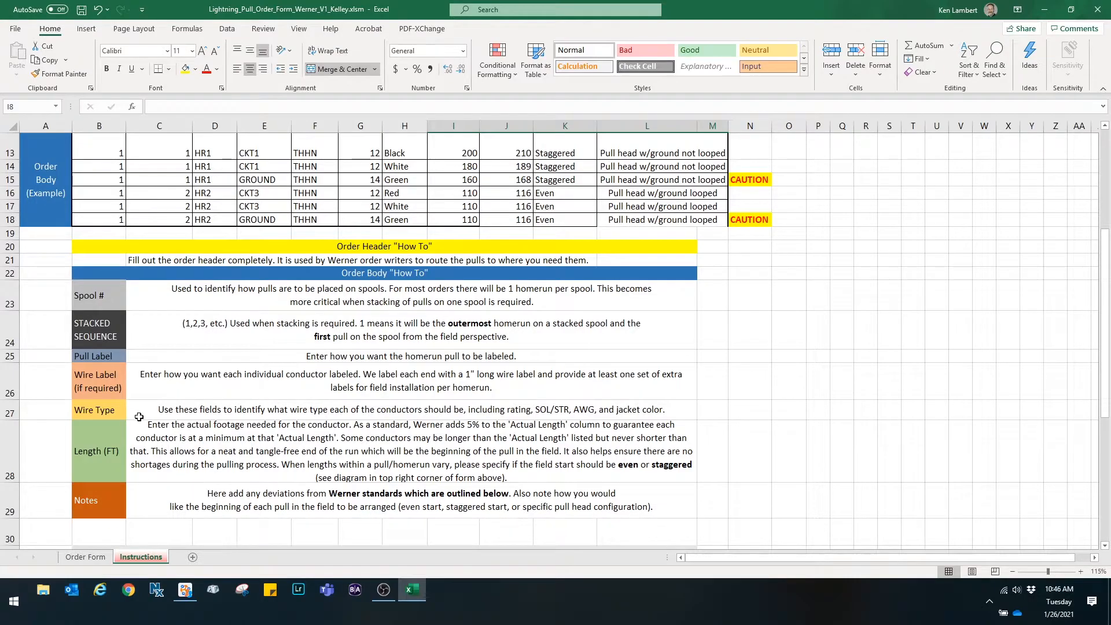
scroll(150, 401, "down", 5)
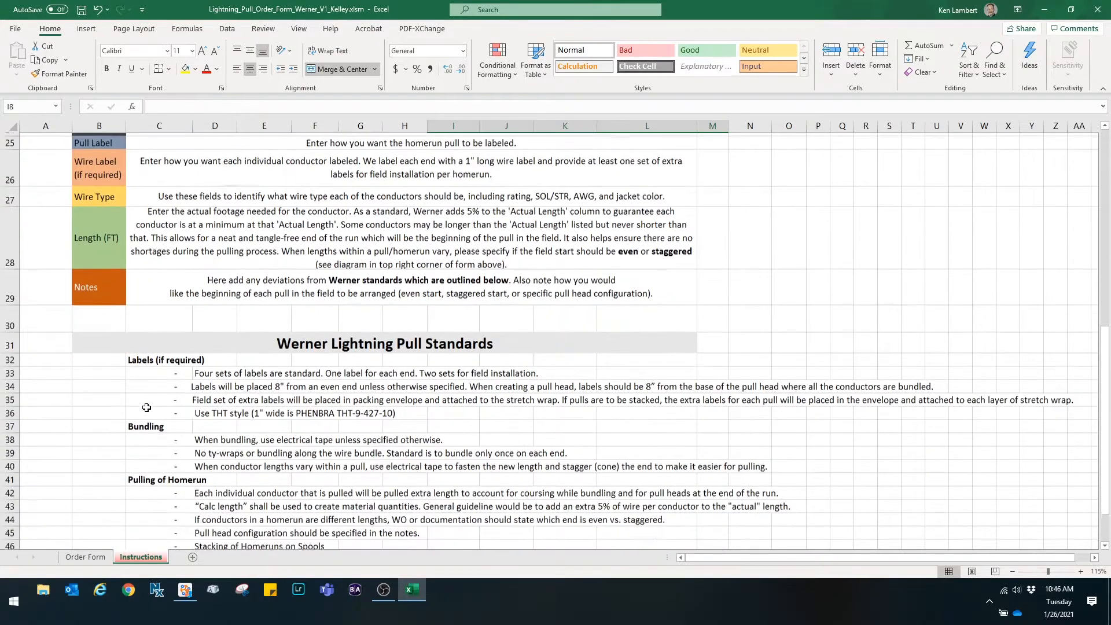
scroll(147, 406, "down", 1)
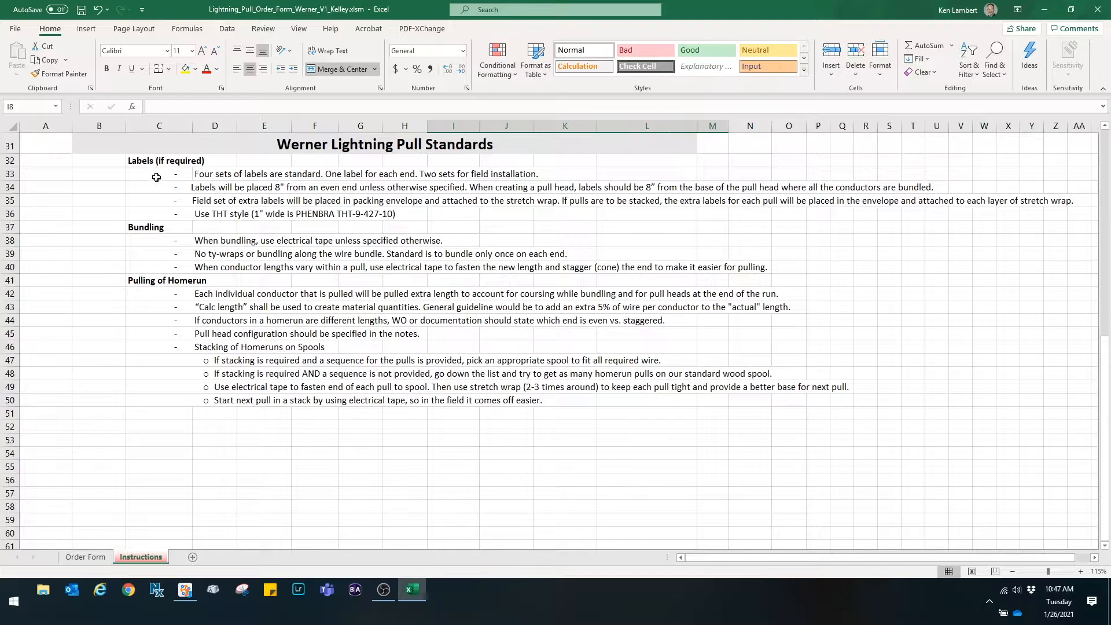
left_click(70, 139)
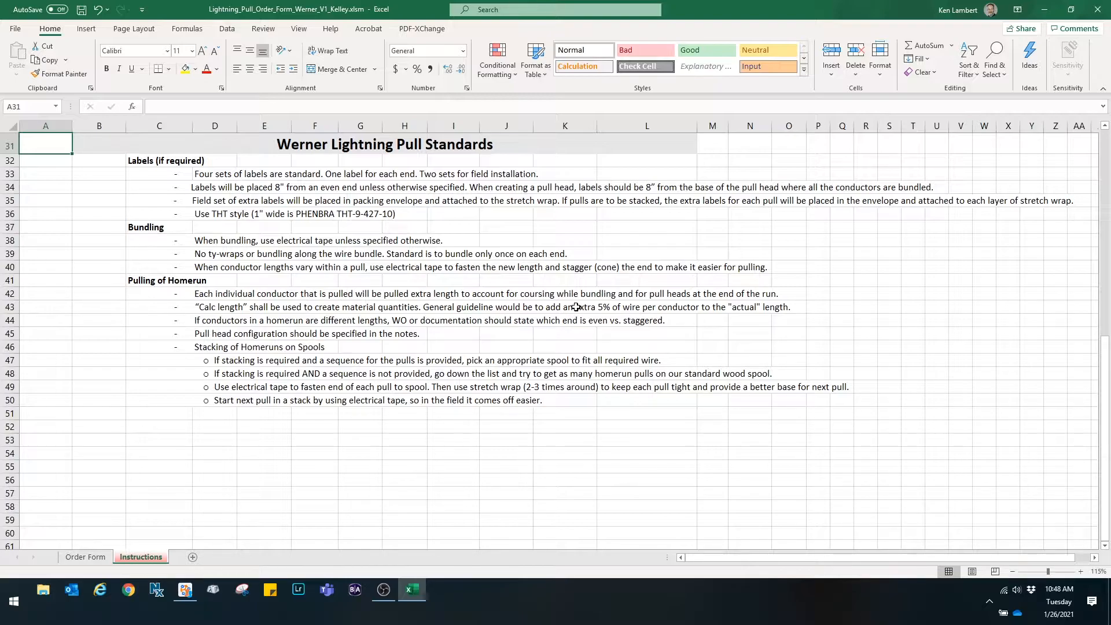
- Switch to the Order Form sheet and enter spool number 1 for rows 13 through 15
left_click(85, 556)
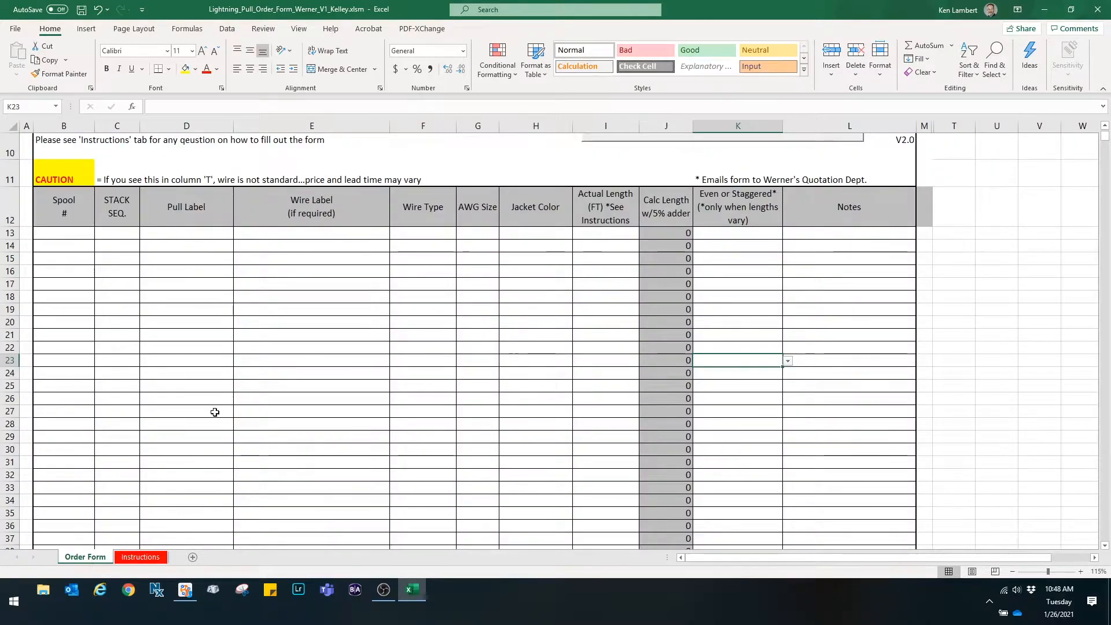
scroll(157, 427, "up", 3)
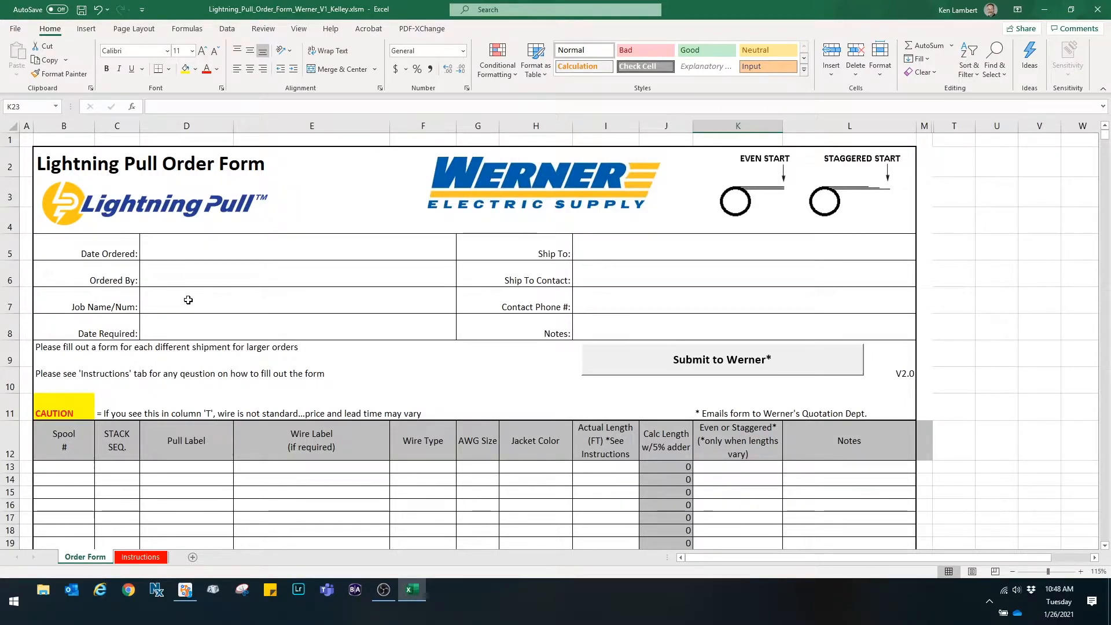
scroll(186, 299, "down", 3)
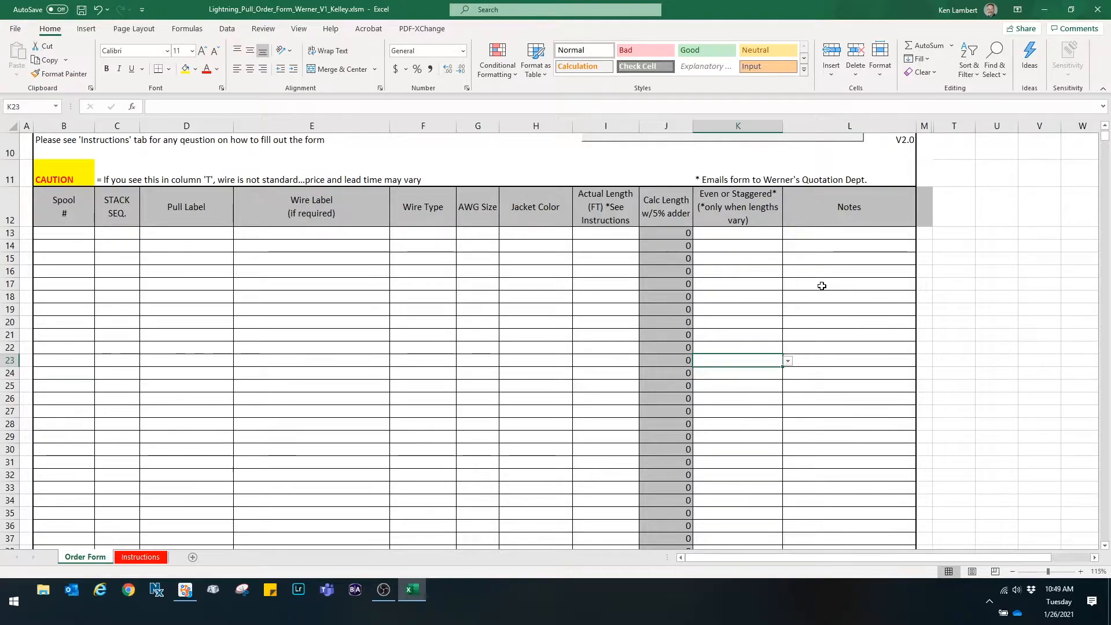
left_click(76, 235)
type("1")
key("Return")
type("1")
key("Return")
type("1")
key("Return")
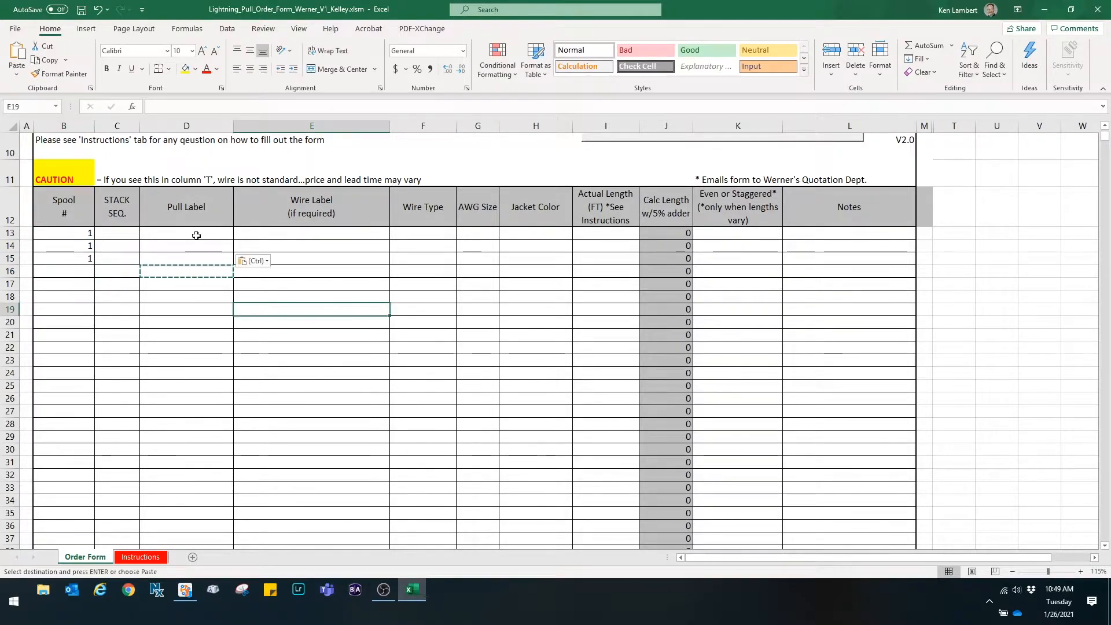
- Enter the pull label Pull 1 in row 13 and copy it to row 14
left_click(196, 235)
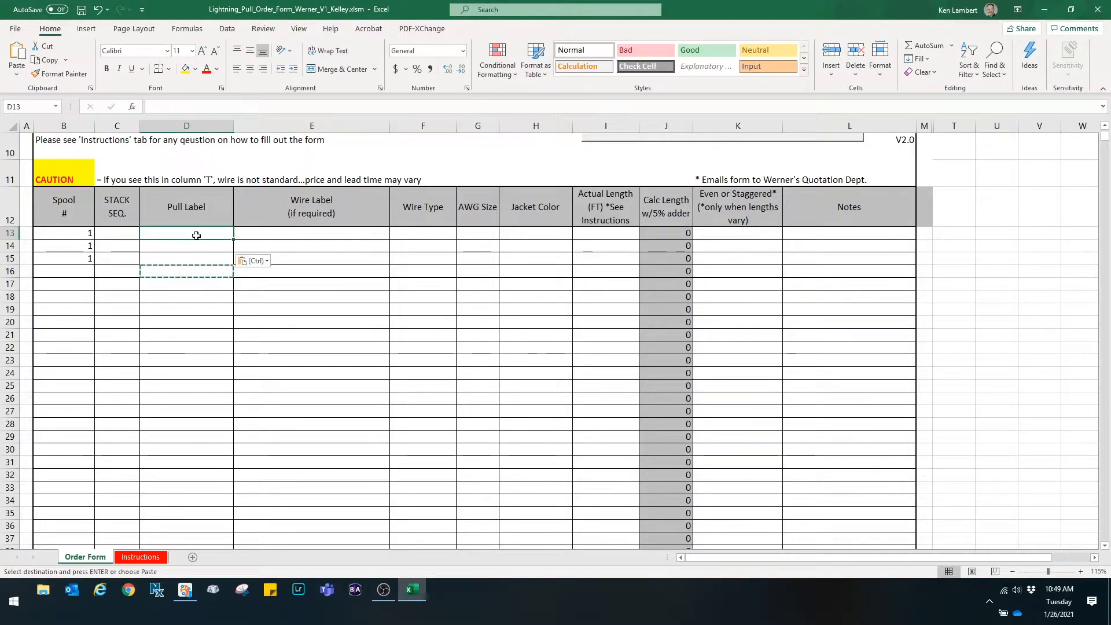
type("Pull 1")
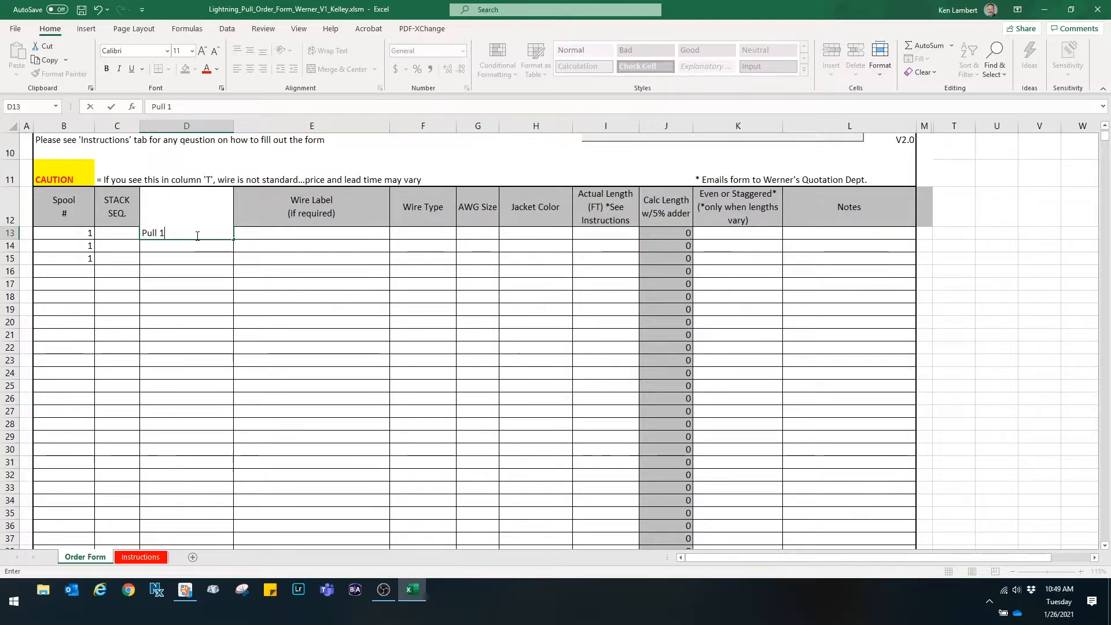
key("Return")
left_click(186, 234)
key("ctrl+c")
left_click(181, 244)
key("ctrl+v")
- Enter the wire label Circuit 1 for rows 13 and 14
left_click(292, 232)
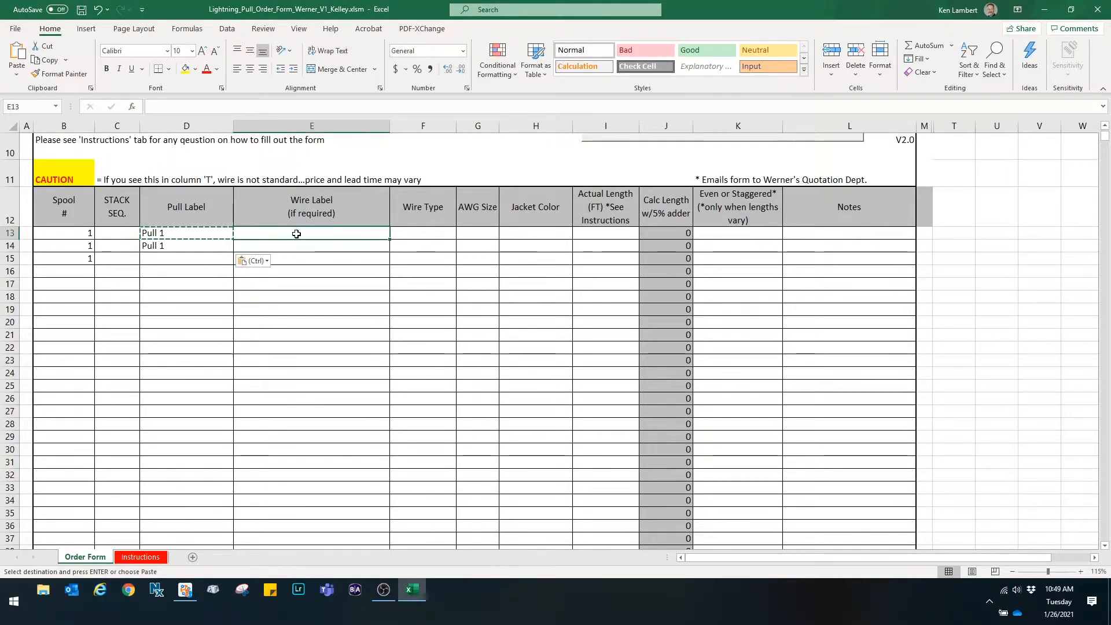
type("Circuit ")
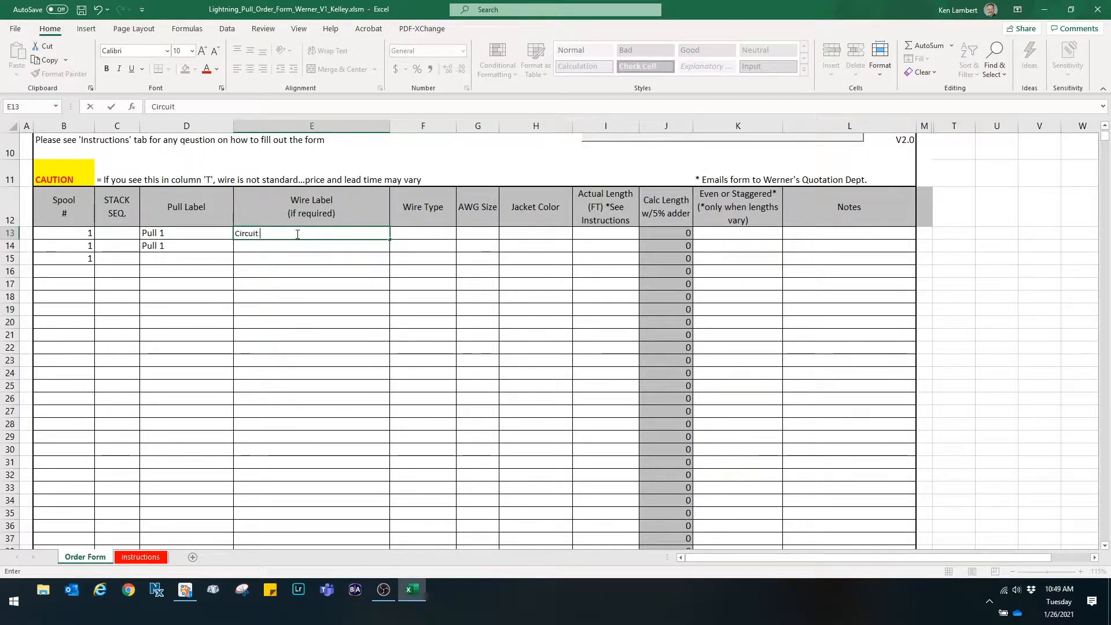
type("1")
left_click(299, 246)
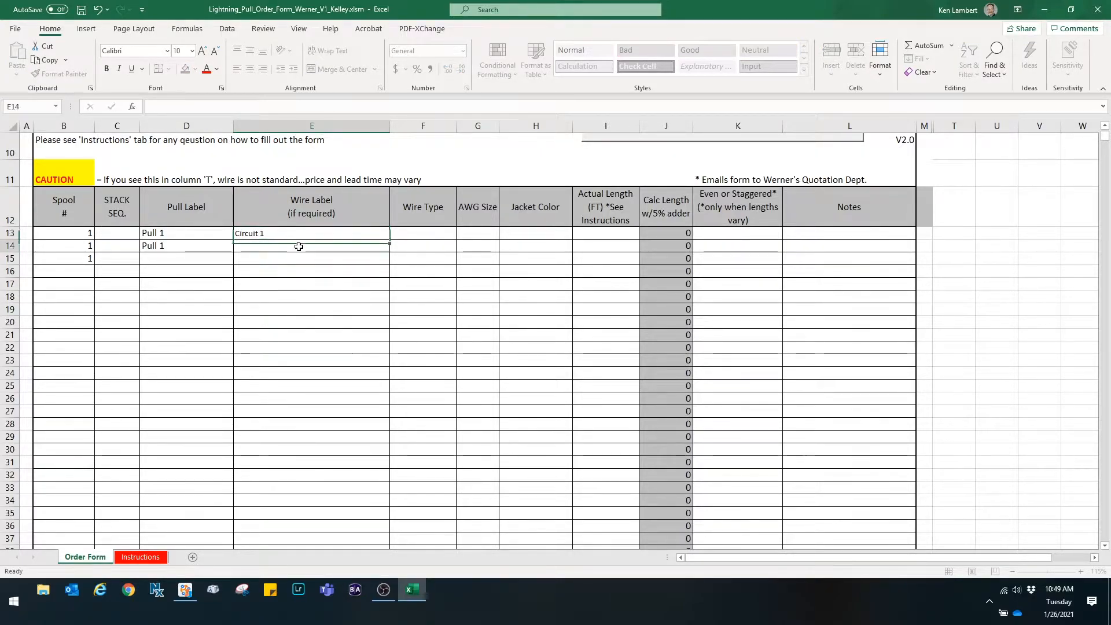
type("Cir")
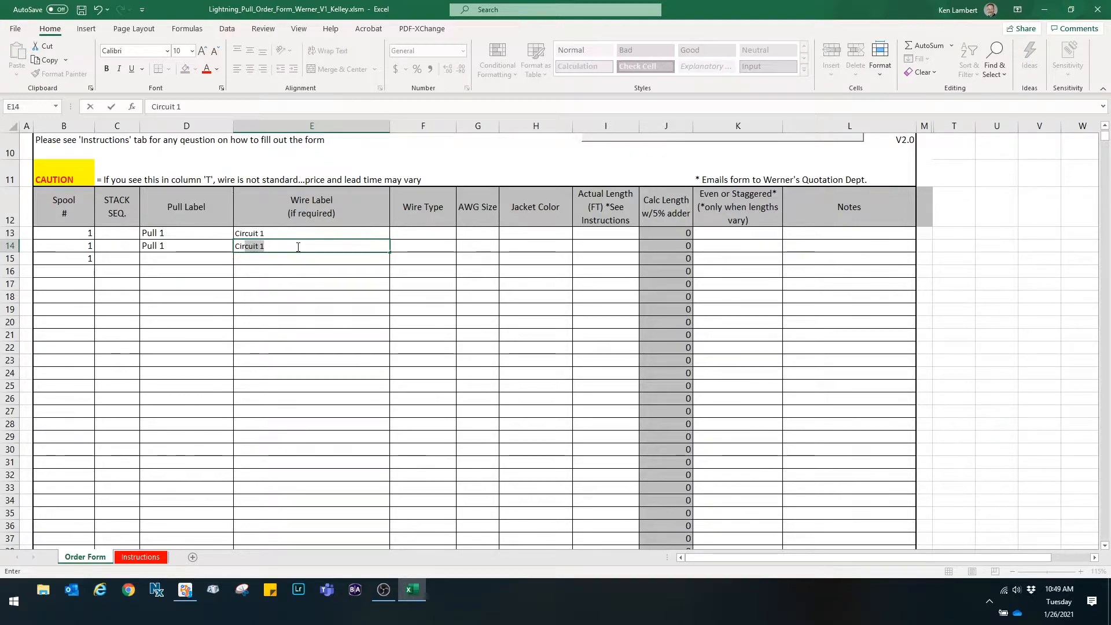
key("Return")
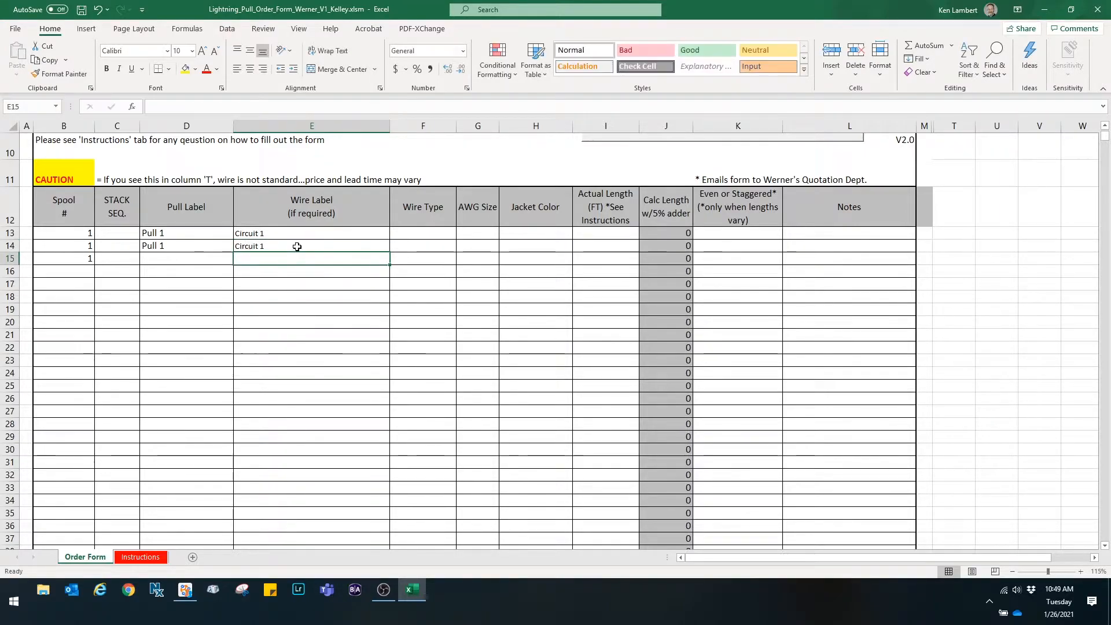
- Set the wire type to THHN STR in row 13 and fill it down to row 15
left_click(401, 229)
left_click(461, 233)
left_click(451, 243)
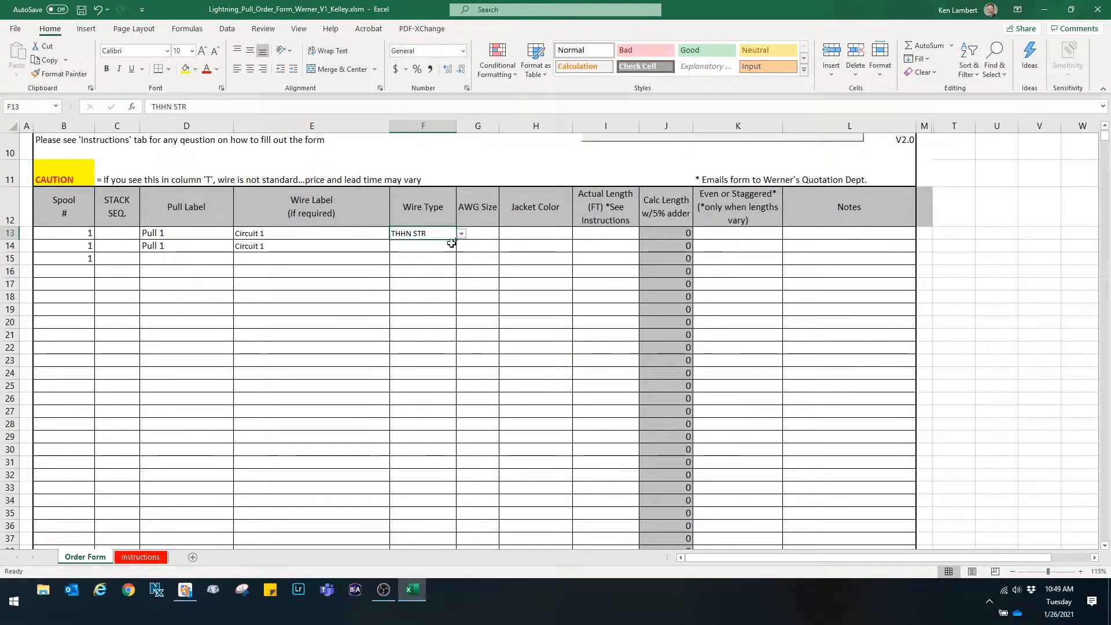
left_click_drag(456, 239, 458, 264)
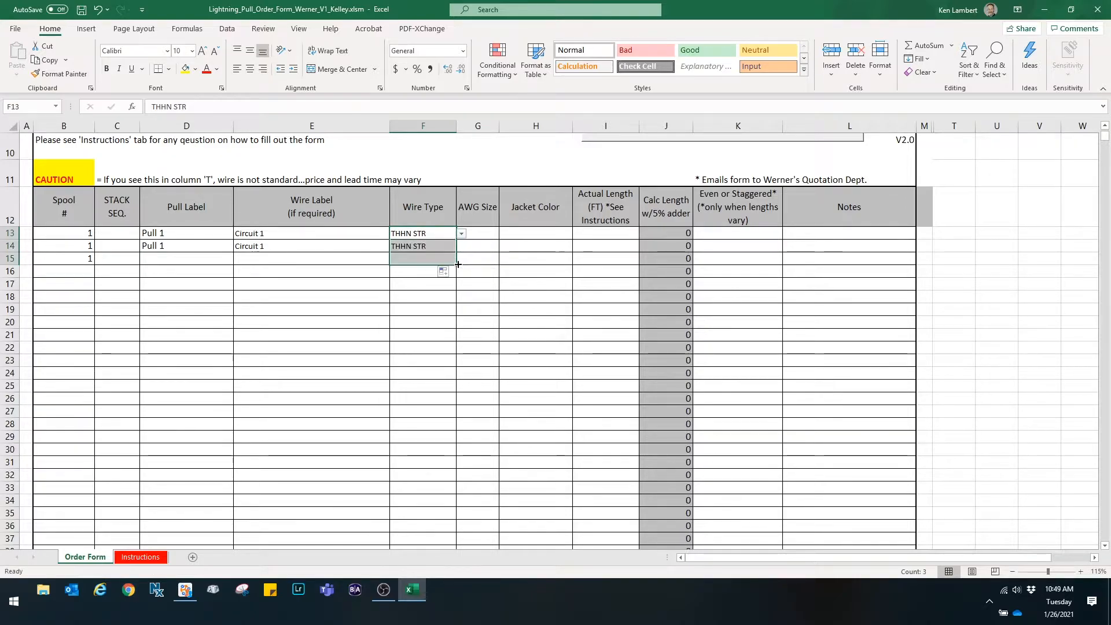
- Set the AWG size to 12 in row 13 and fill it down to row 15
left_click(489, 233)
left_click(504, 233)
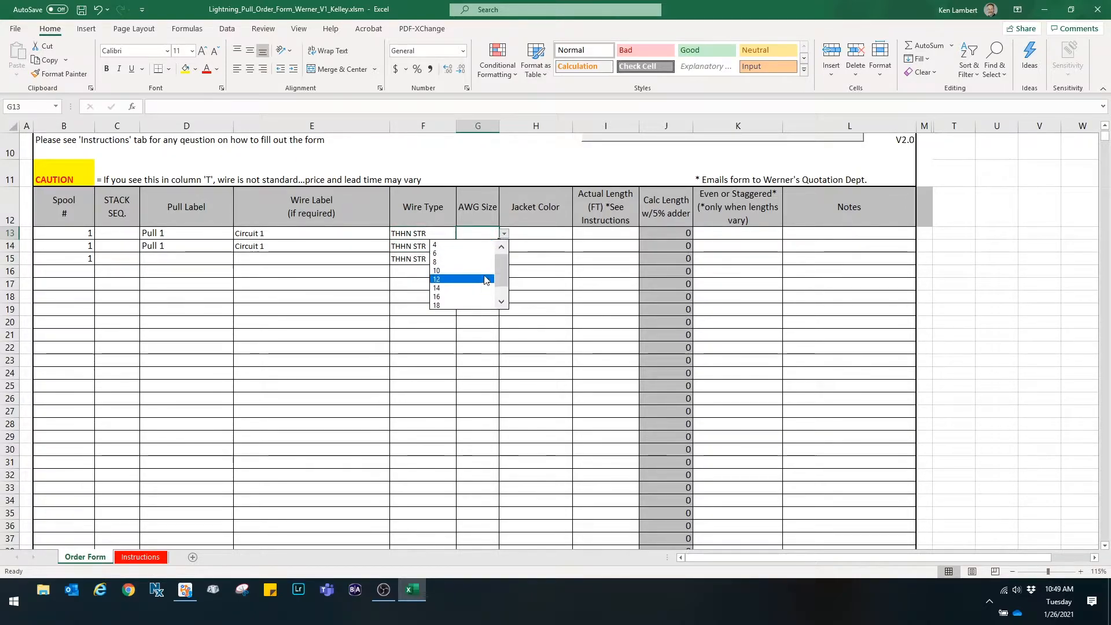
left_click(485, 280)
left_click_drag(498, 241, 498, 264)
- Set the jacket colours to BLACK, WHITE and GREEN for rows 13, 14 and 15
left_click(566, 233)
left_click(577, 233)
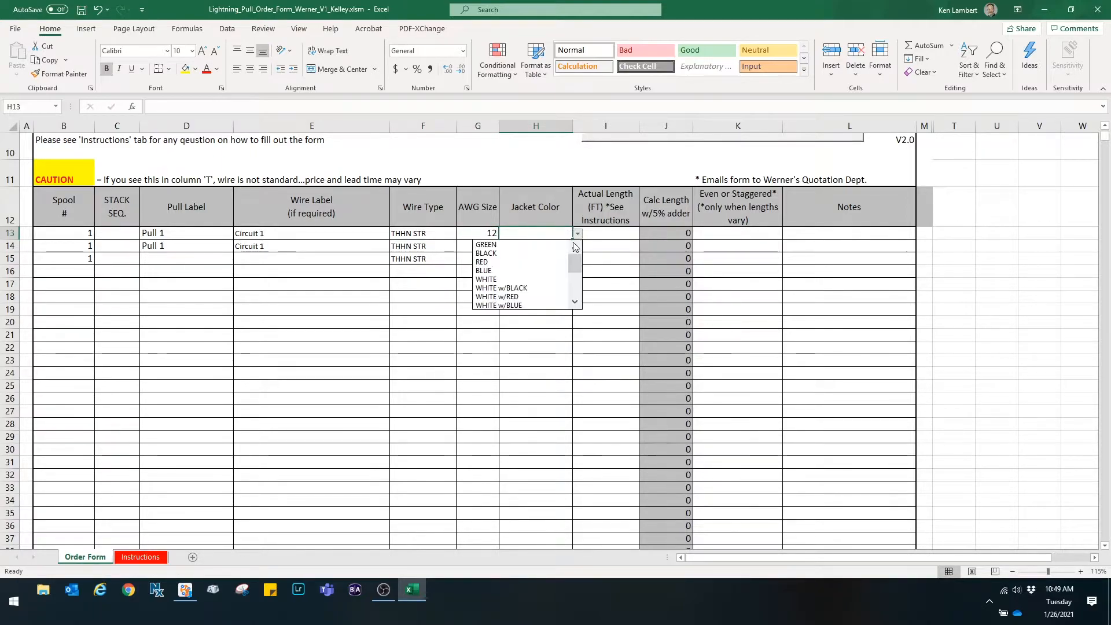
left_click(556, 254)
left_click(564, 246)
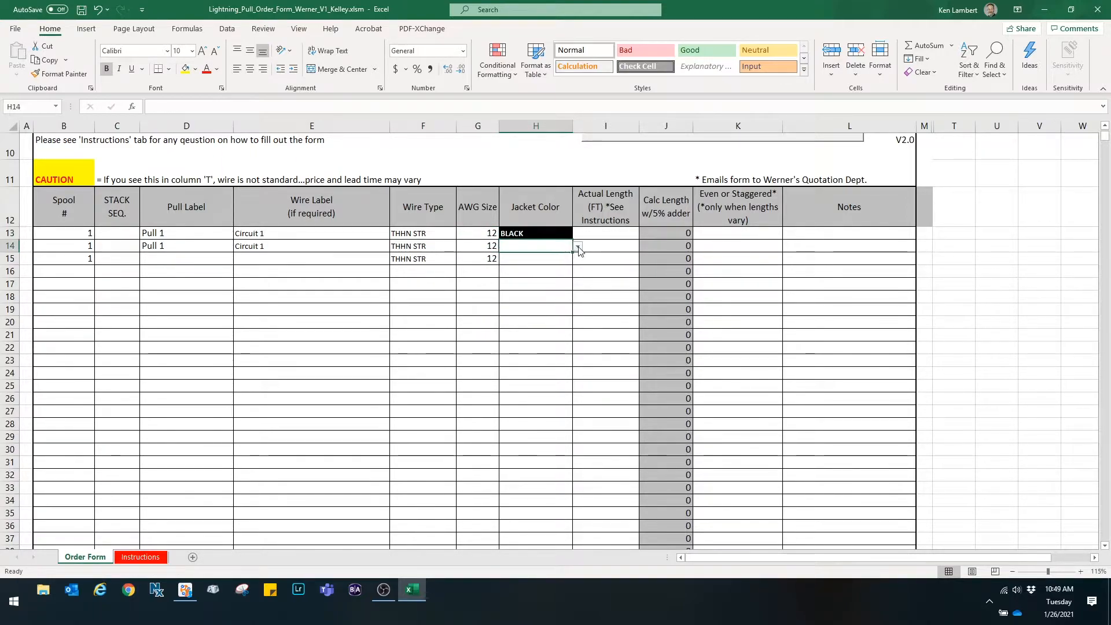
left_click(577, 245)
left_click(553, 292)
left_click(564, 259)
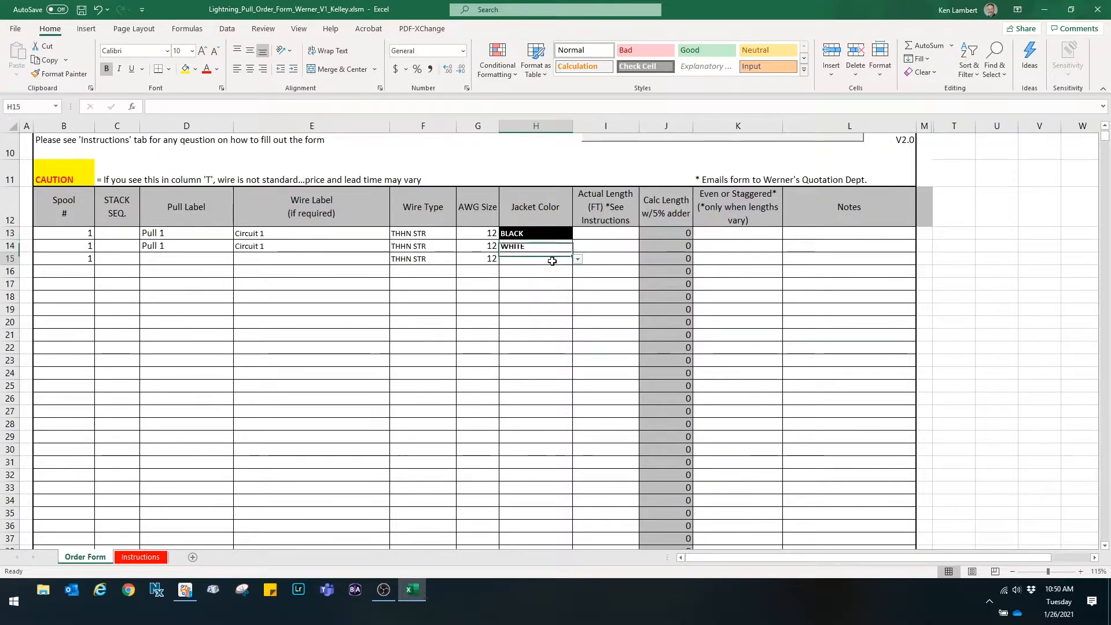
left_click(578, 258)
left_click(558, 274)
- Enter an actual length of 100 ft for rows 13 through 15
left_click(596, 235)
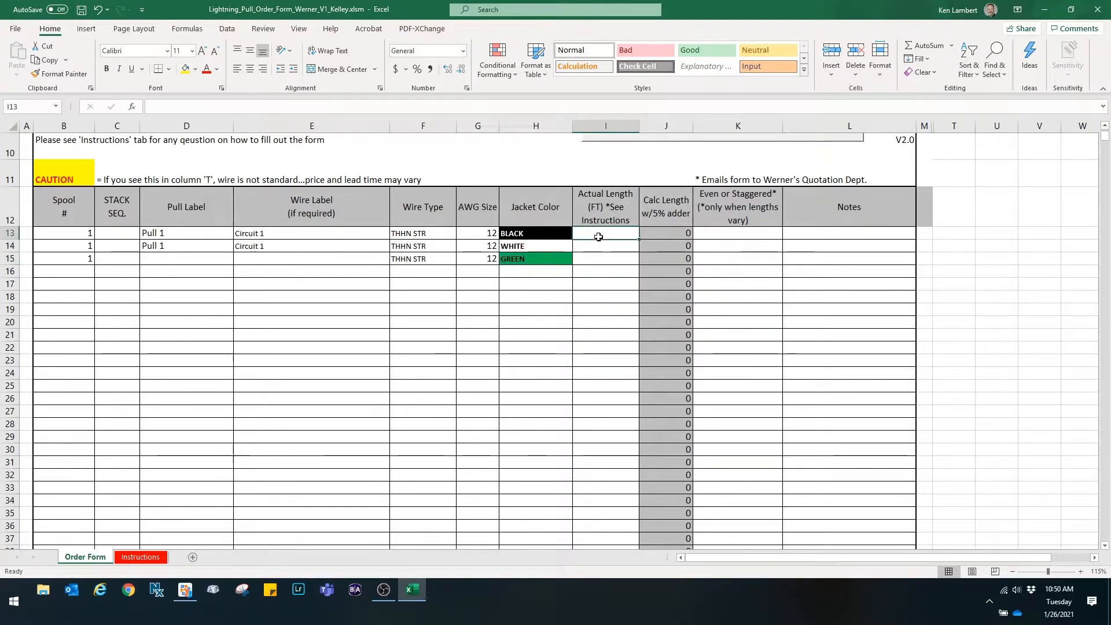
type("100")
key("Return")
type("100")
key("Return")
type("100")
key("Return")
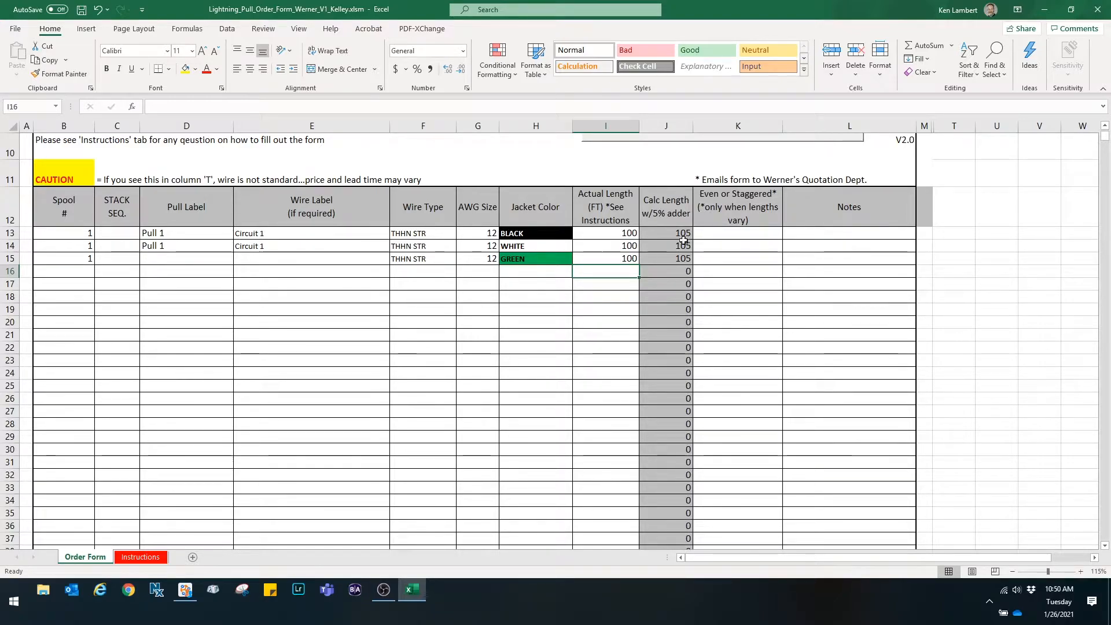
- Enter the note Pull Head in row 13 and copy it to rows 14 and 15
left_click(800, 234)
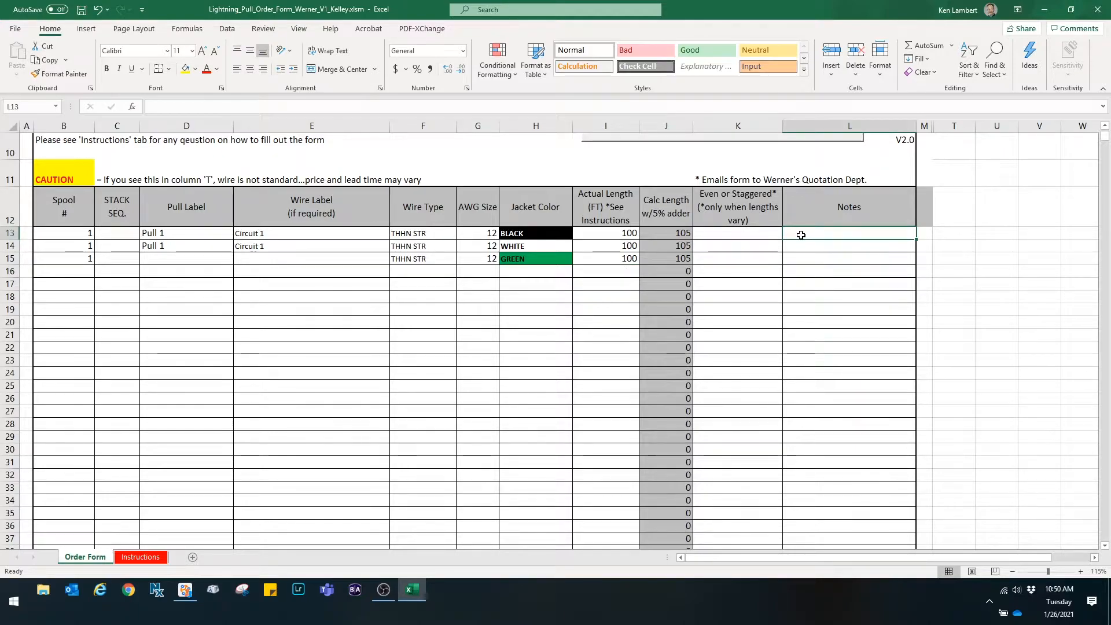
type("Pull Head")
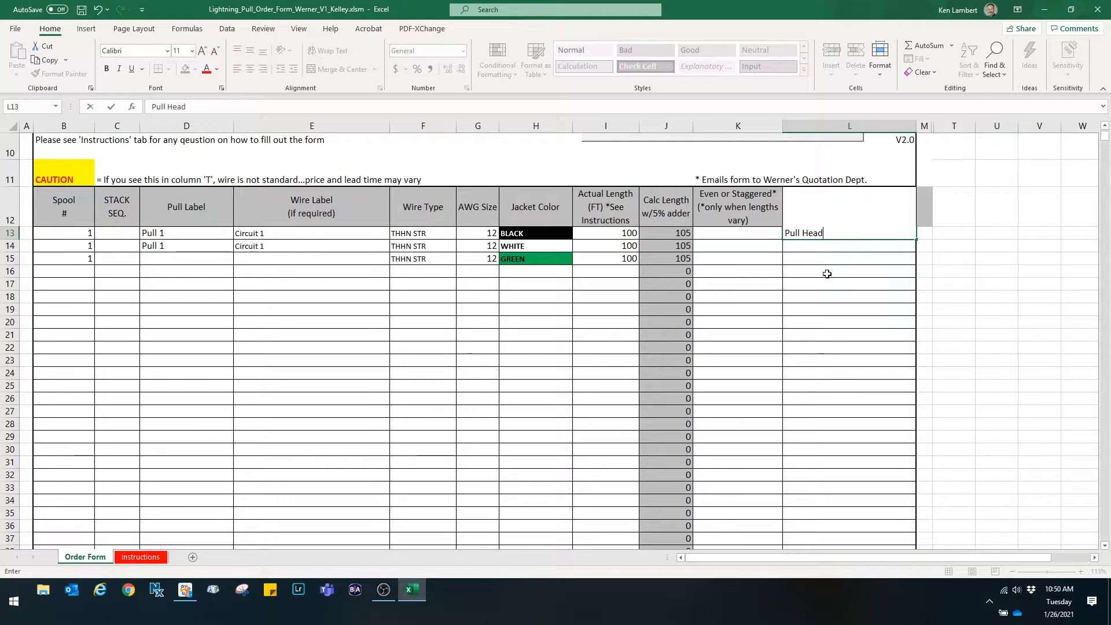
left_click(818, 235)
key("ctrl+c")
left_click_drag(811, 247, 814, 259)
key("ctrl+v")
key("Escape")
left_click(867, 284)
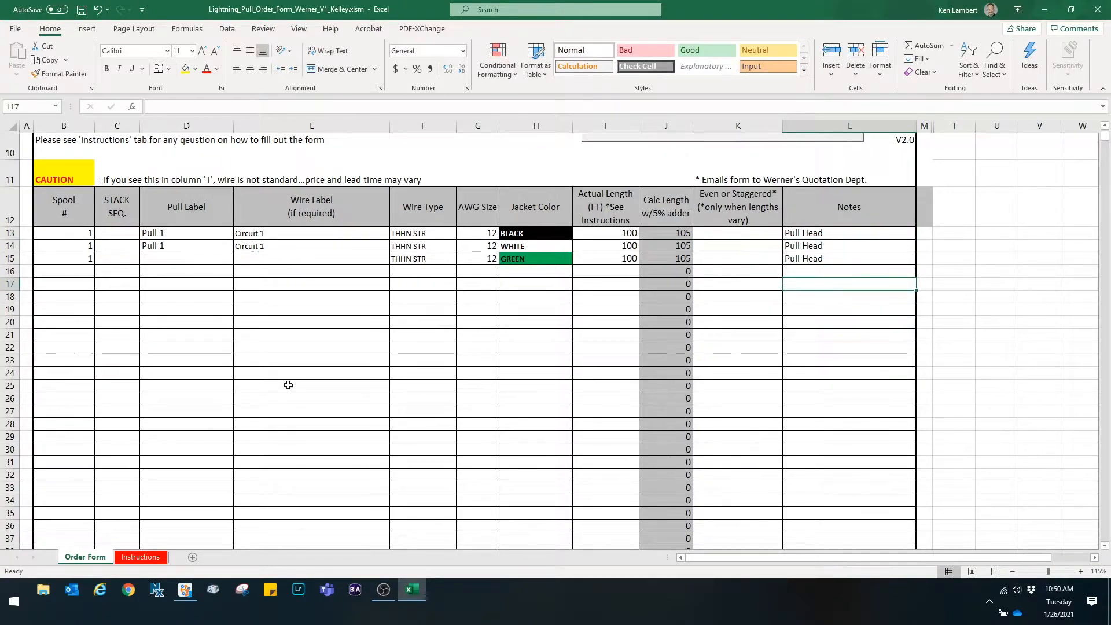
- Enter spool number 2 for rows 17 through 19 and rows 21 through 23
left_click(72, 287)
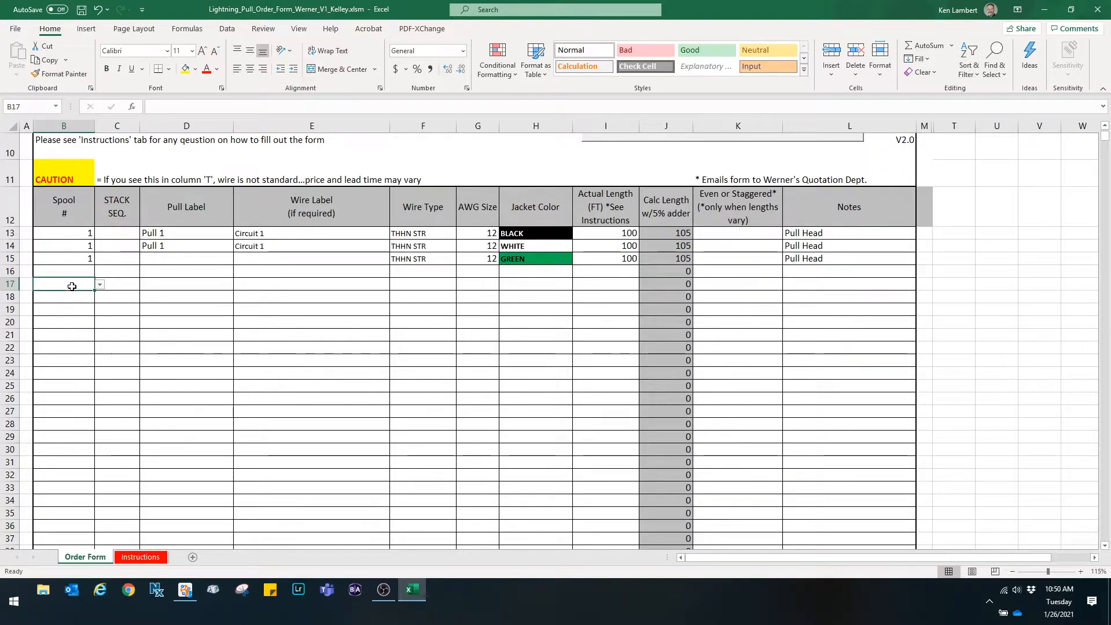
type("2")
key("Return")
type("2")
key("Return")
type("2")
key("Return")
key("Return")
key("Return")
type("2")
key("Return")
type("2")
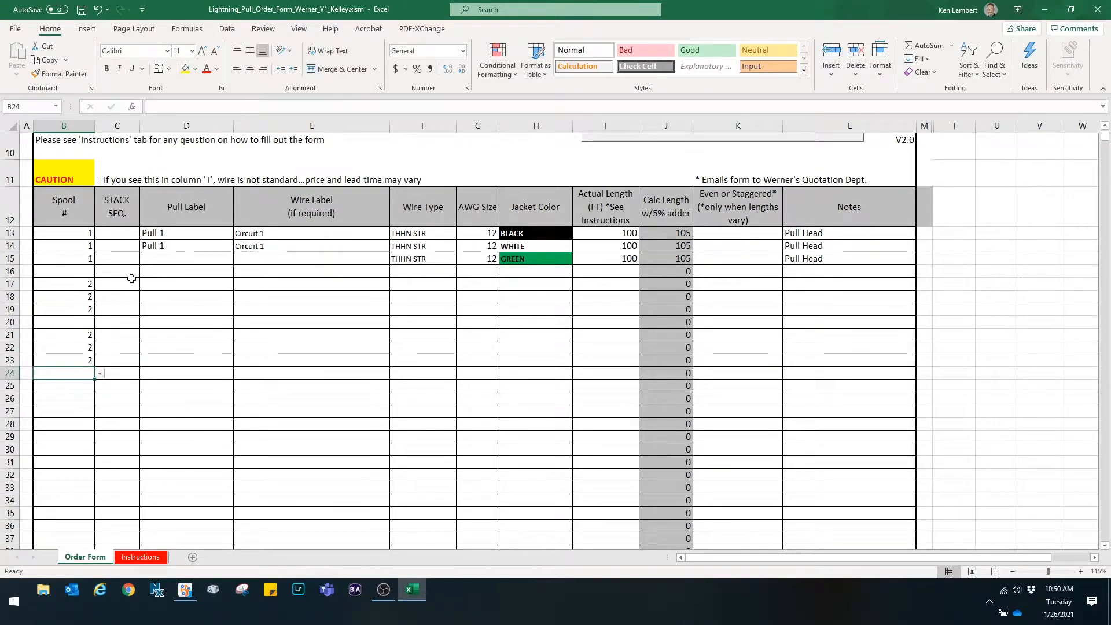
- Enter the pull label Pull A in row 17 and copy it to rows 18 and 19
left_click(169, 285)
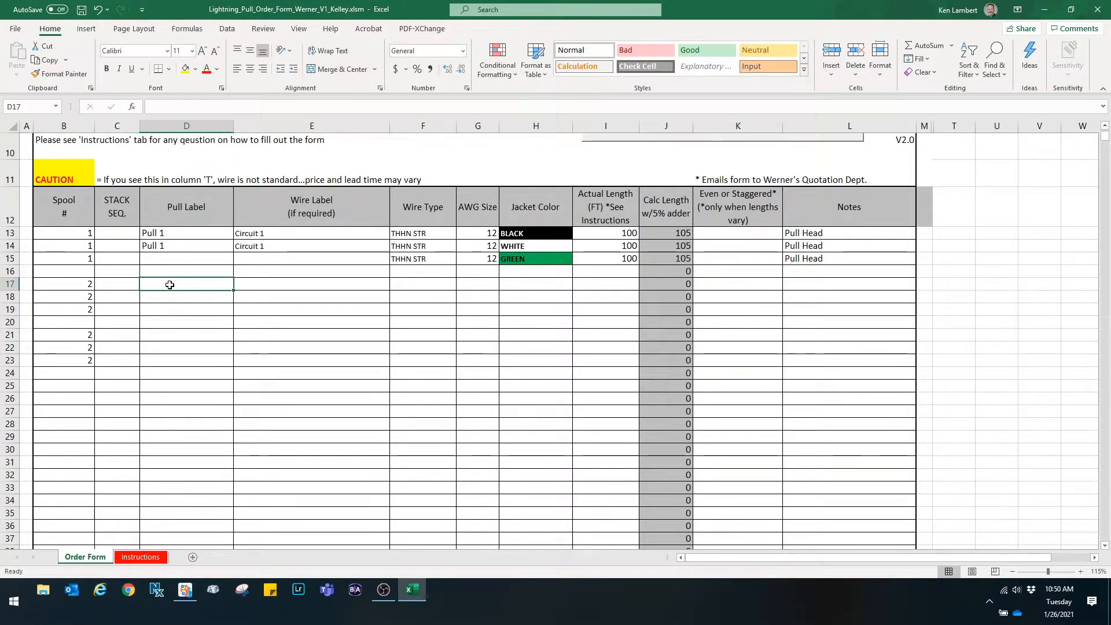
type("Pull")
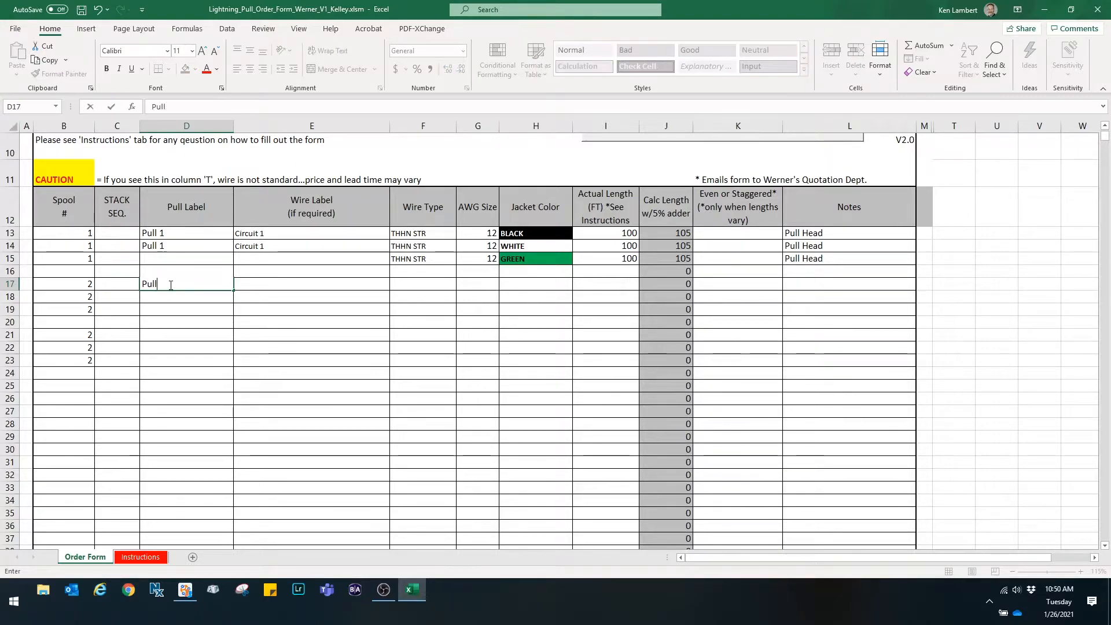
key("ctrl+Return")
key("ctrl+c")
left_click(174, 305)
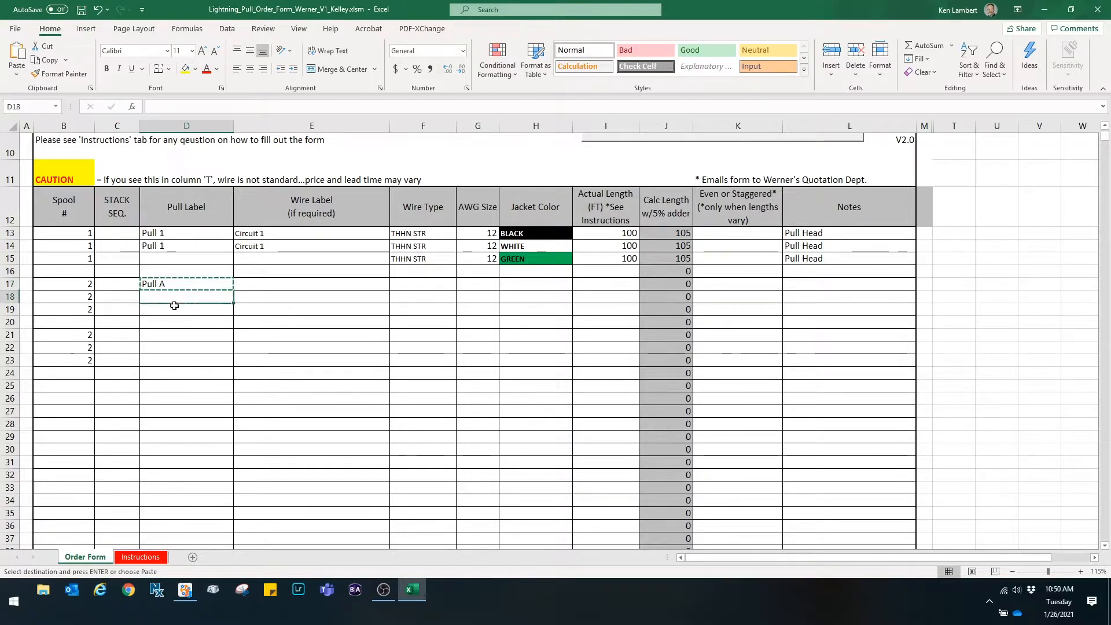
left_click_drag(174, 305, 164, 310)
key("ctrl+v")
- Enter the pull label Pull B in row 21 and copy it to rows 22 and 23
left_click(159, 335)
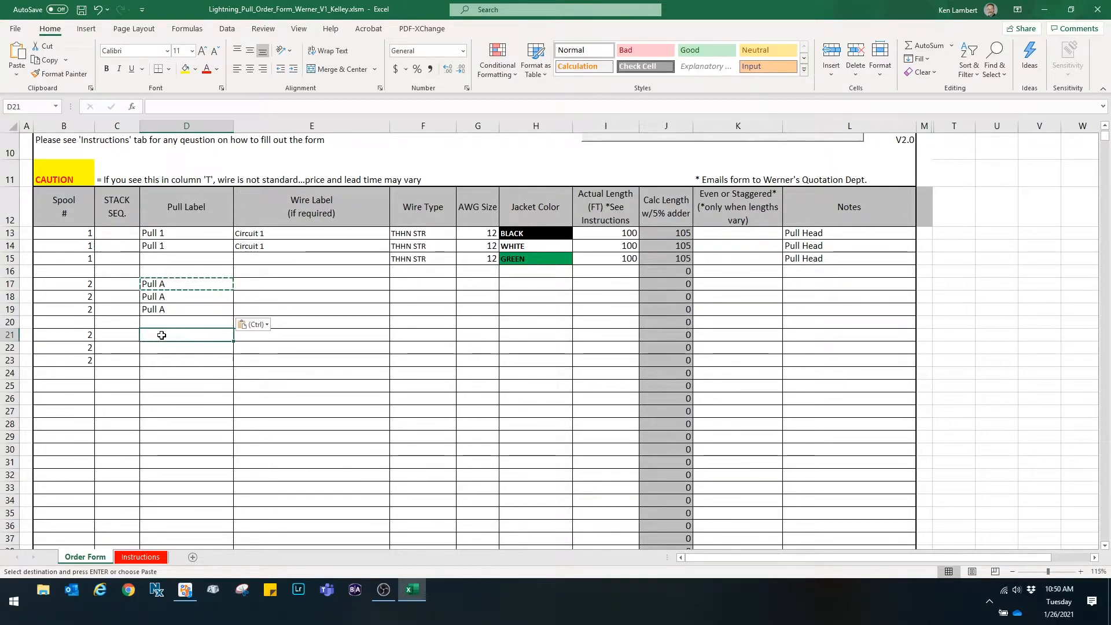
type("Pull B")
left_click(174, 359)
left_click(178, 332)
key("ctrl+c")
left_click_drag(171, 347, 172, 359)
key("ctrl+v")
key("Escape")
- Enter the wire label Circuit 3 in row 17 and copy it to row 18
double_click(256, 282)
type("Circuit")
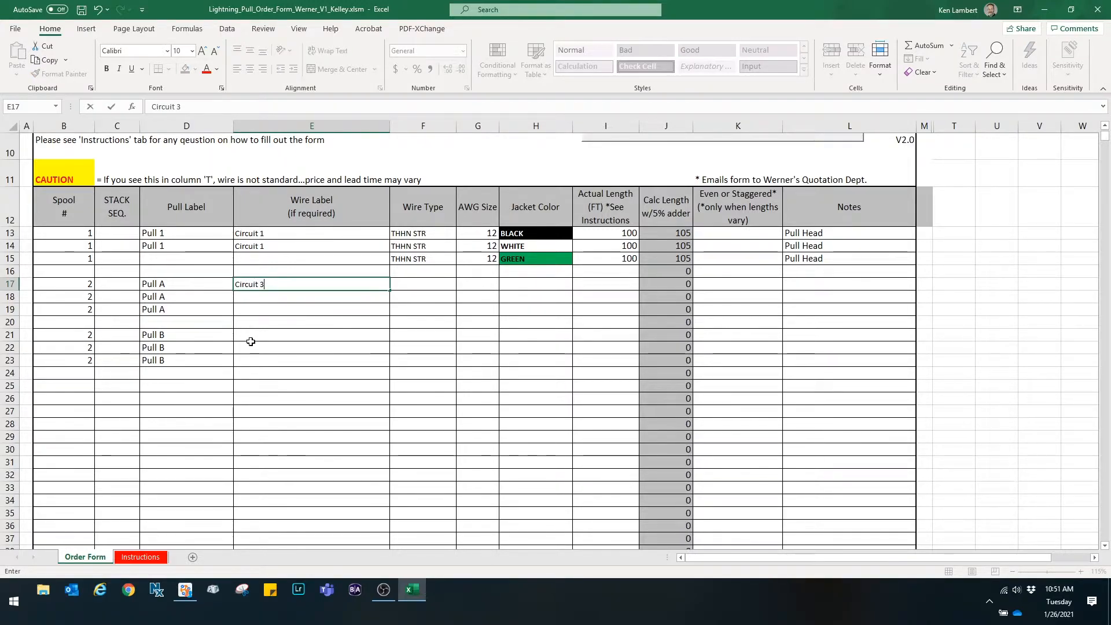
key("Return")
left_click(260, 284)
key("ctrl+c")
left_click(255, 297)
key("ctrl+v")
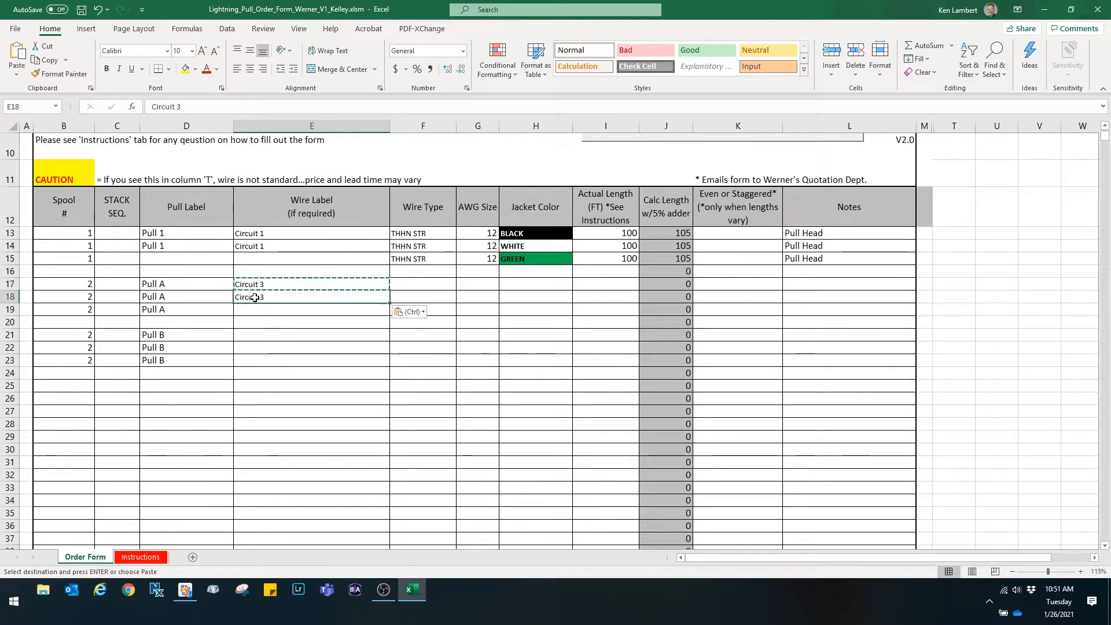
- Enter the wire label Circuit 5 in row 21 and copy it to row 22
left_click(247, 335)
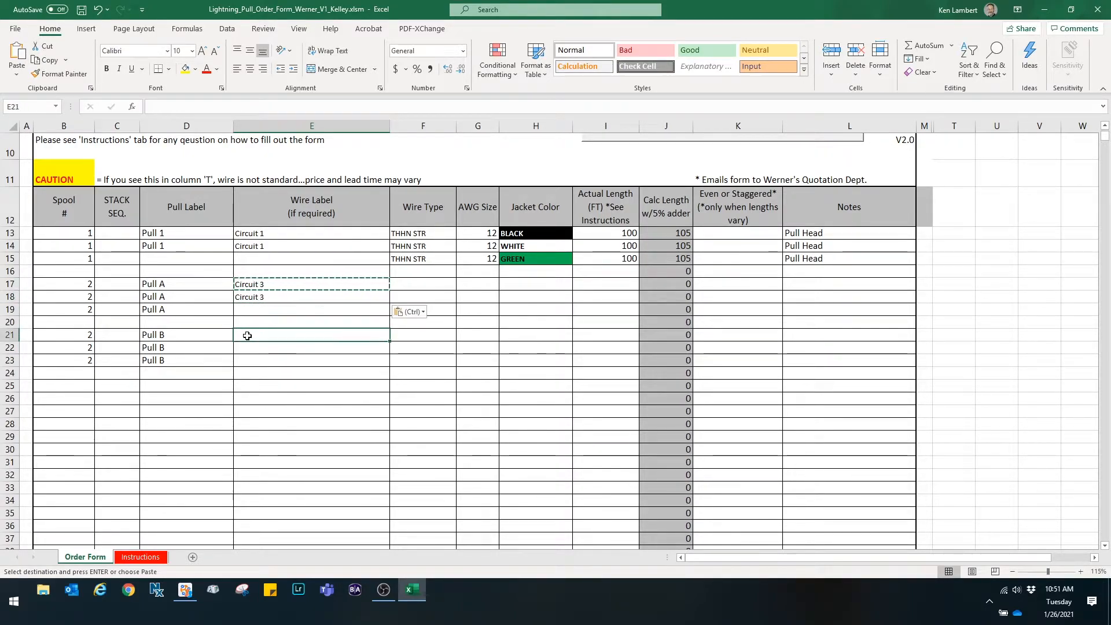
type("Circuit 5")
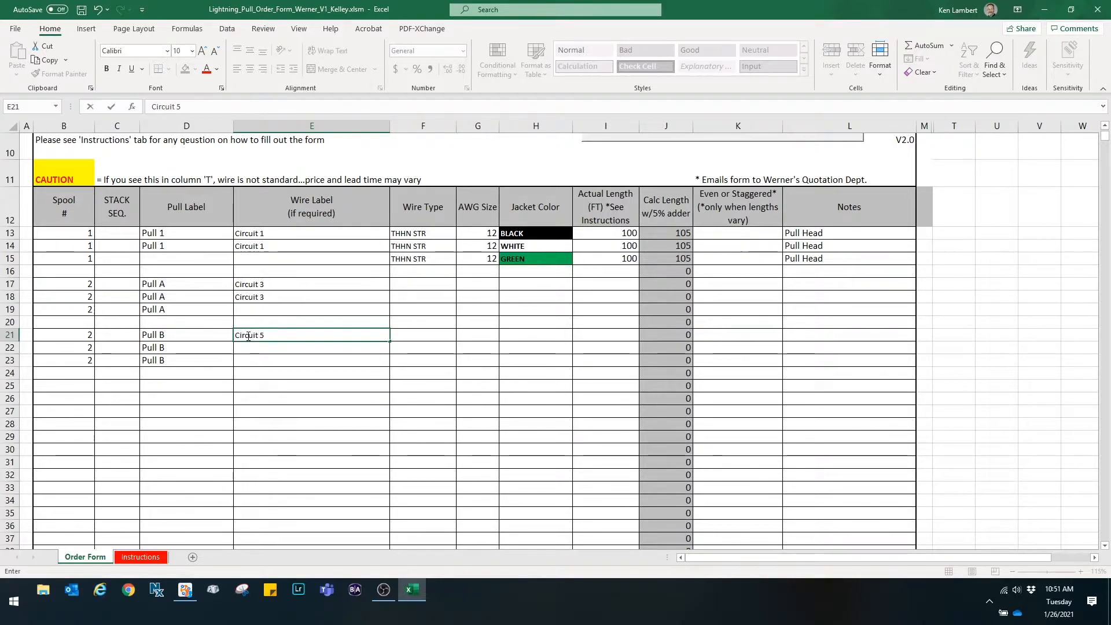
left_click(256, 345)
left_click(261, 332)
key("ctrl+c")
left_click(262, 345)
key("ctrl+v")
key("Escape")
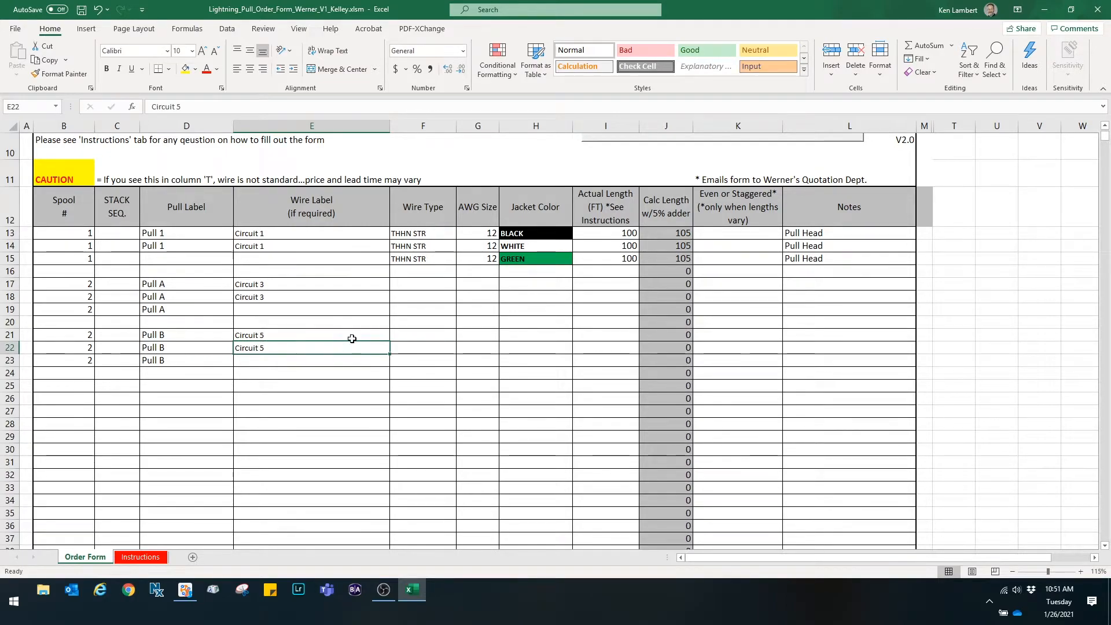
- Set the wire type to XHHW STR in row 17 and copy it to rows 18 and 19
left_click(421, 284)
left_click(461, 284)
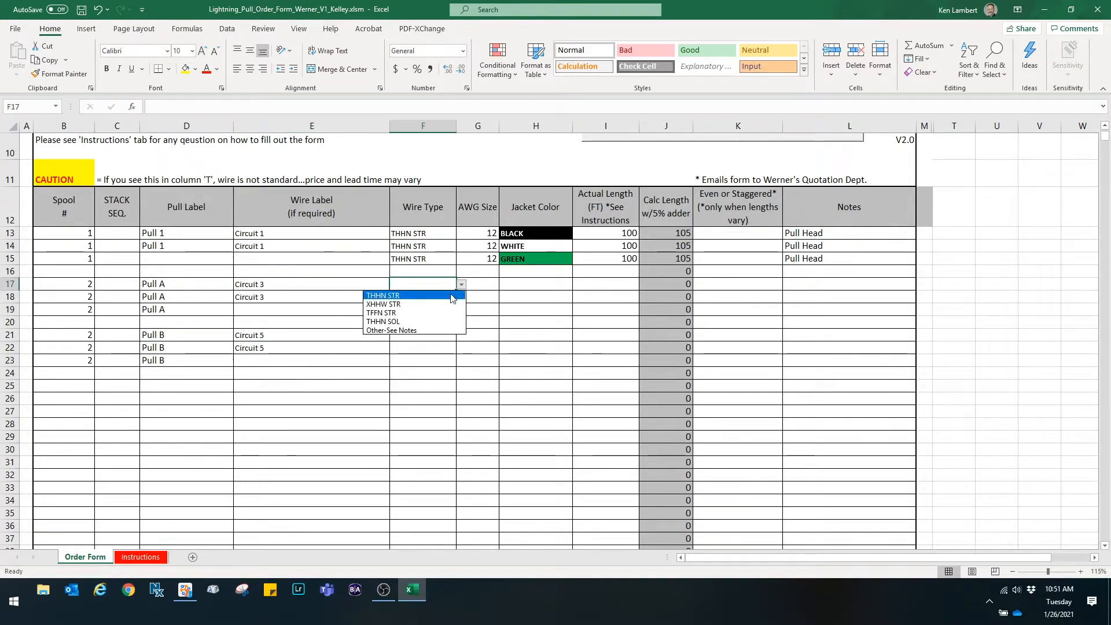
left_click(450, 304)
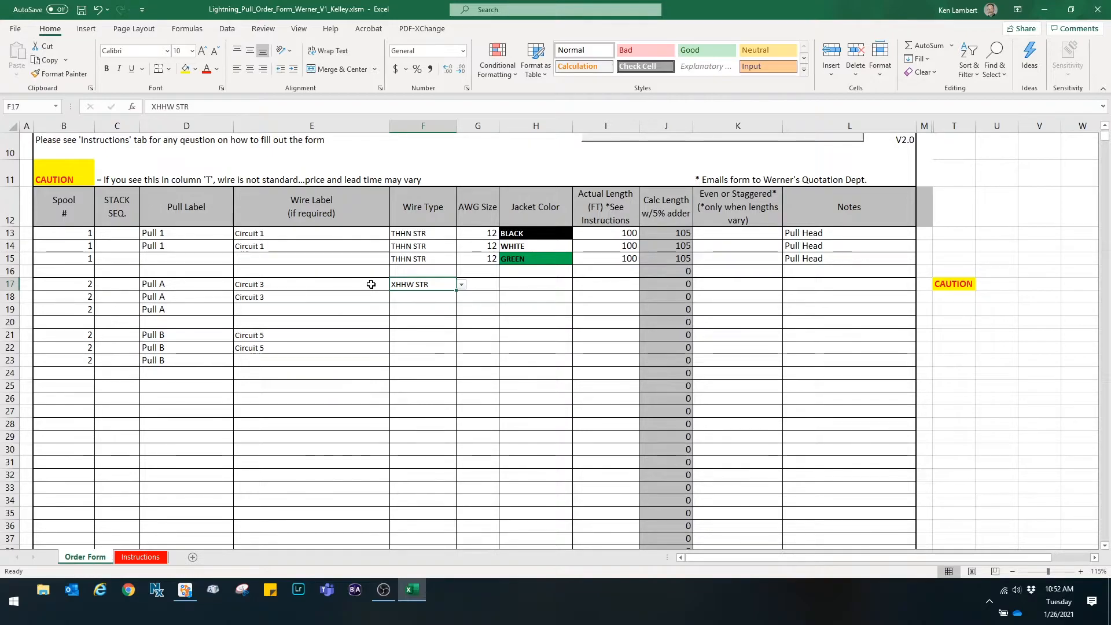
left_click(426, 297)
left_click(422, 284)
key("ctrl+c")
left_click_drag(424, 296, 422, 307)
key("ctrl+v")
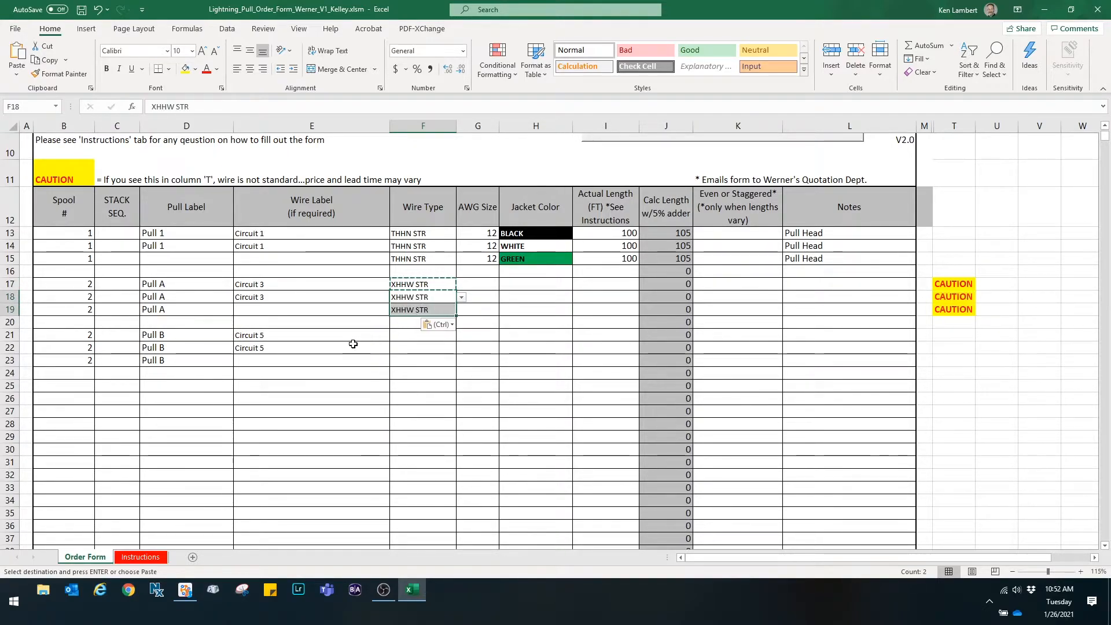
- Copy the XHHW STR wire type into rows 21 through 23
left_click(406, 334)
left_click(403, 310)
key("ctrl+c")
left_click_drag(405, 334, 407, 359)
key("ctrl+v")
key("Escape")
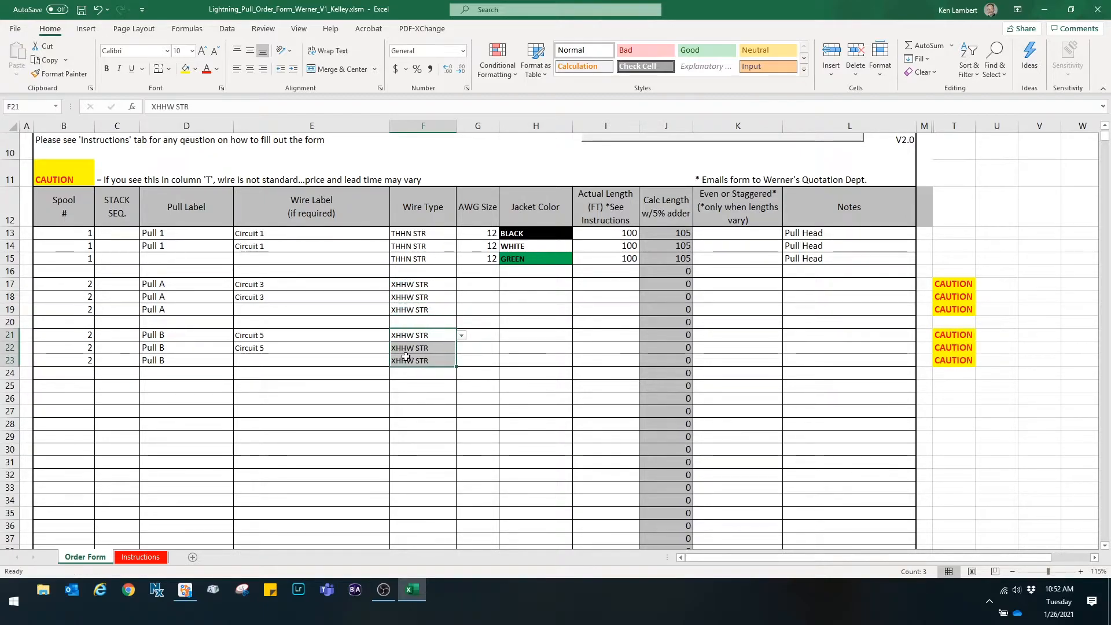
- Set the AWG size to 10 in row 17 and copy it to rows 18–19 and 21–23
left_click(483, 284)
left_click(504, 284)
left_click(472, 315)
left_click(477, 321)
left_click(474, 284)
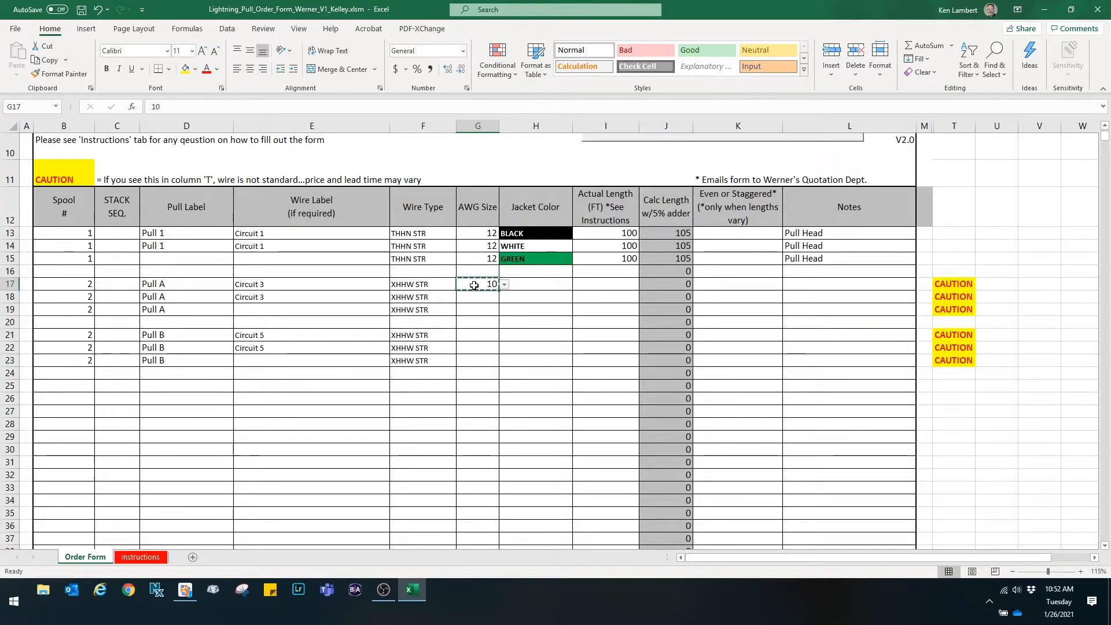
left_click_drag(473, 297, 475, 354)
key("ctrl+v")
left_click(468, 338)
key("ctrl+v")
key("Escape")
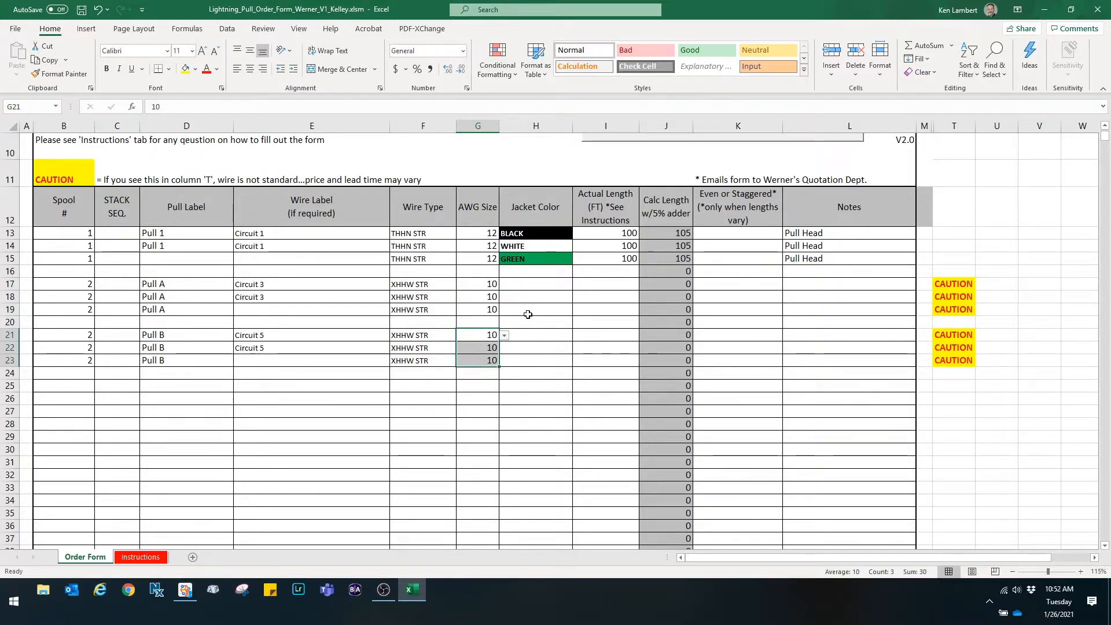
- Set the jacket colours to ORANGE, GRAY w/ORANGE and GREEN for rows 17, 18 and 19
left_click(513, 282)
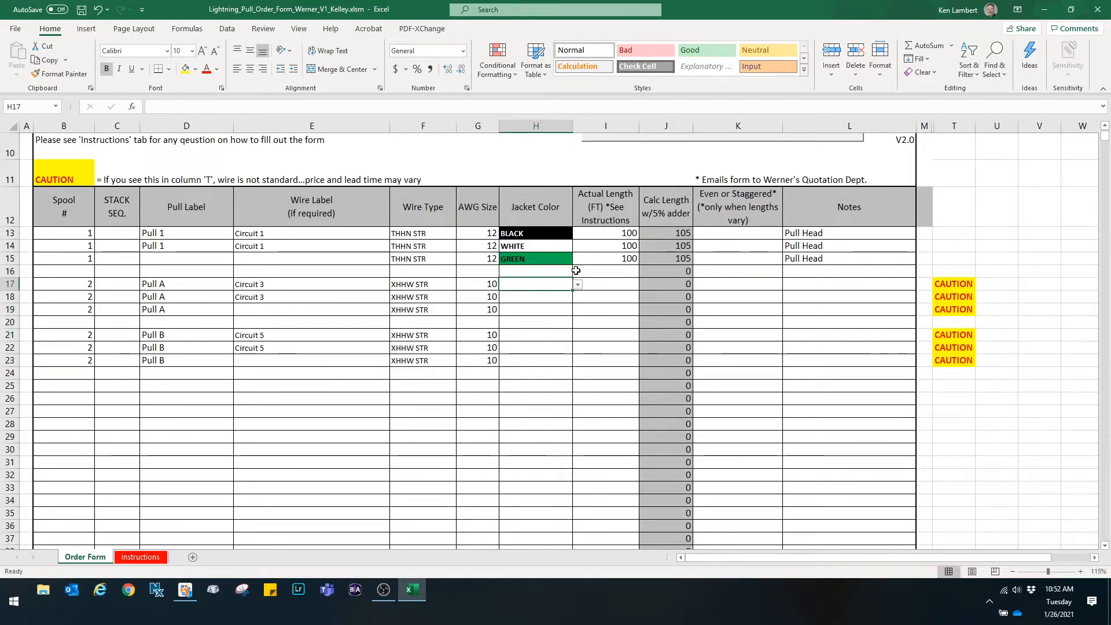
left_click(578, 284)
left_click_drag(577, 306, 577, 325)
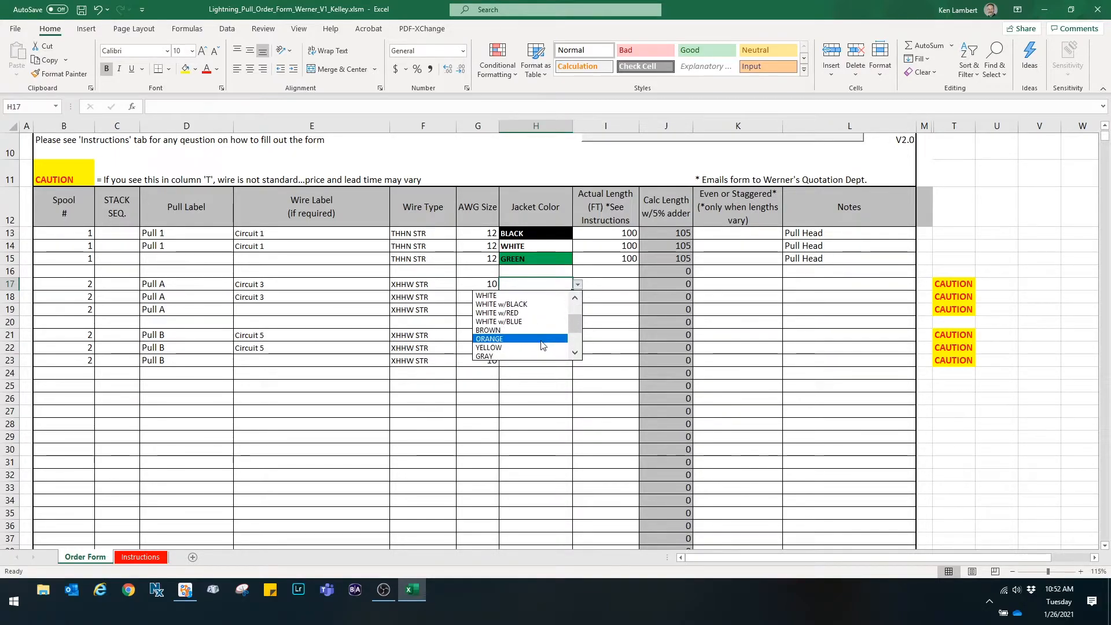
left_click(543, 339)
left_click(564, 297)
left_click(578, 297)
left_click_drag(576, 339, 573, 348)
left_click(549, 351)
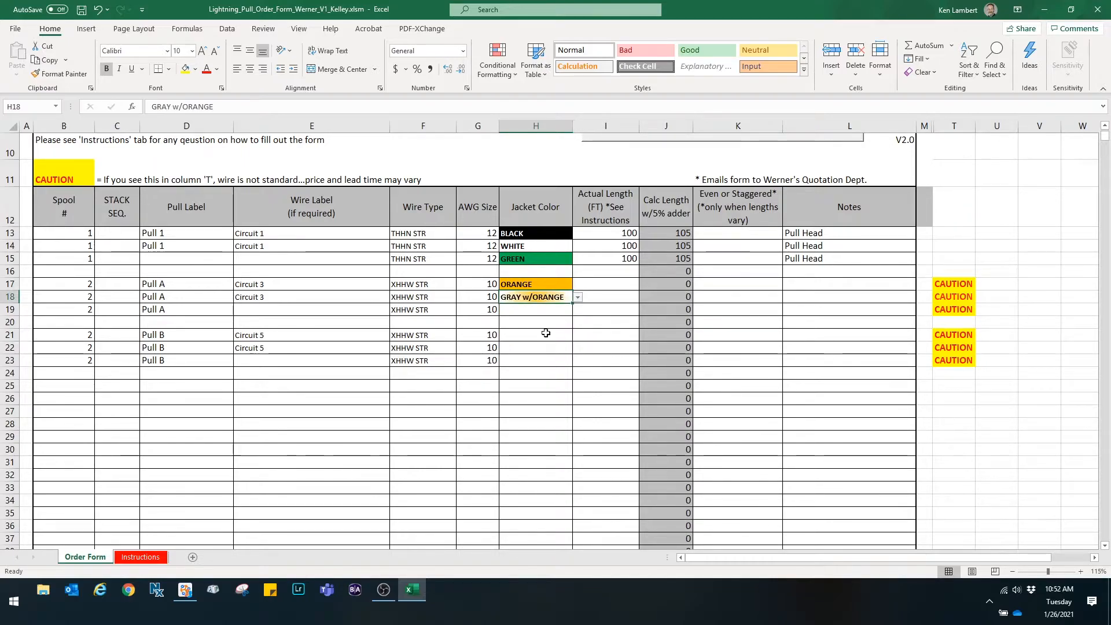
left_click(543, 310)
left_click(577, 309)
left_click(559, 321)
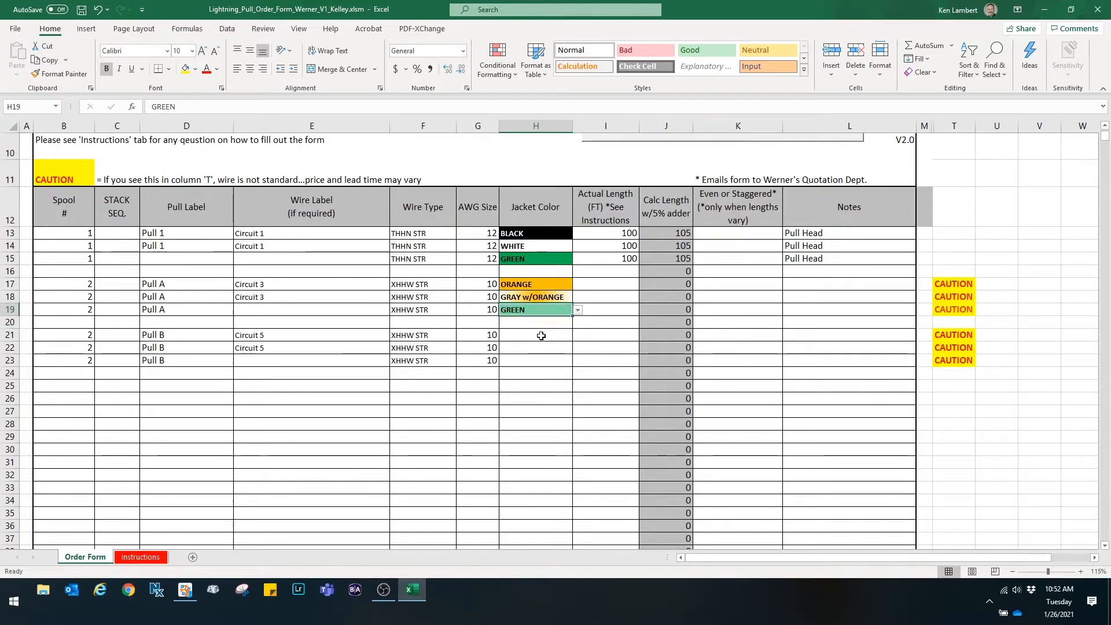
- Set the jacket colours to YELLOW, GRAY w/YELLOW and GREEN for rows 21, 22 and 23
left_click(523, 337)
left_click(577, 335)
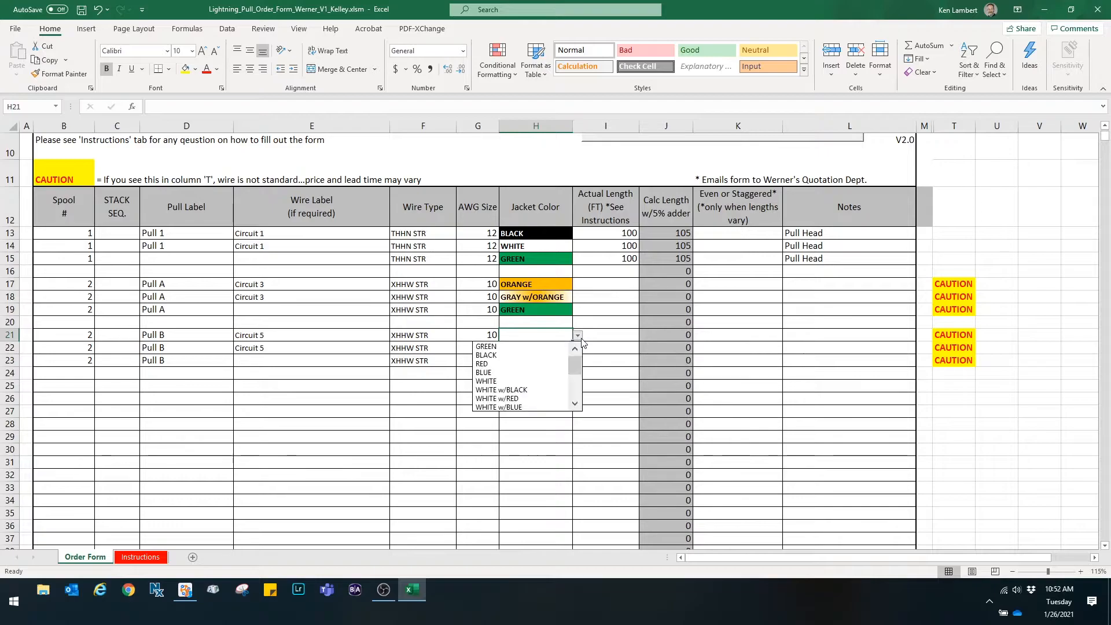
left_click_drag(576, 360, 576, 376)
left_click(503, 380)
left_click(535, 348)
left_click(578, 348)
scroll(538, 394, "down", 3)
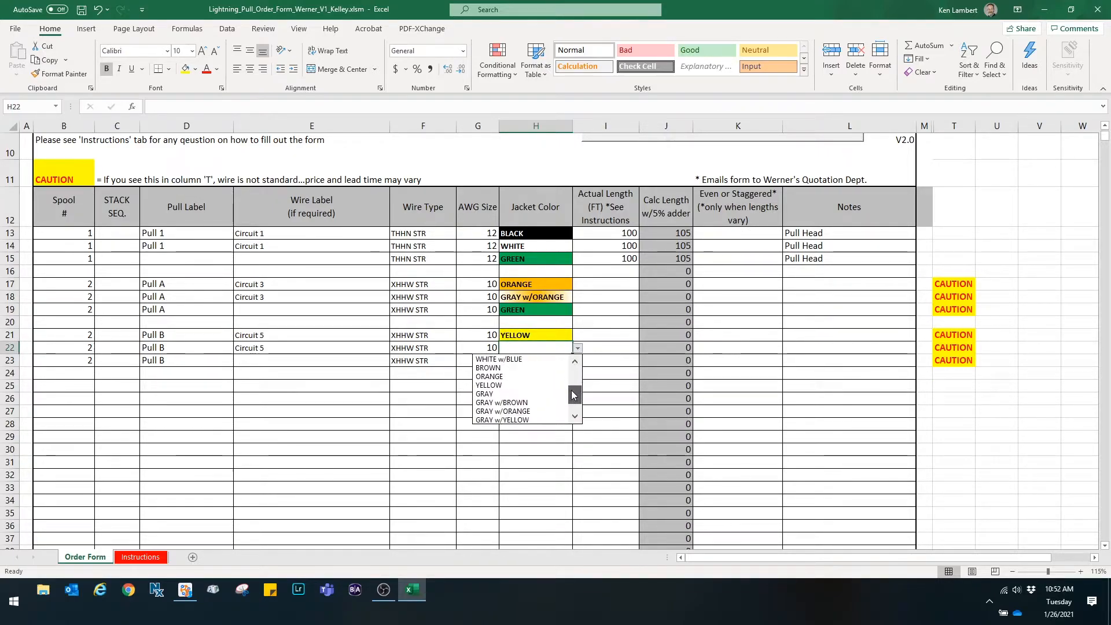
left_click(542, 402)
left_click(570, 361)
left_click(577, 361)
left_click(490, 371)
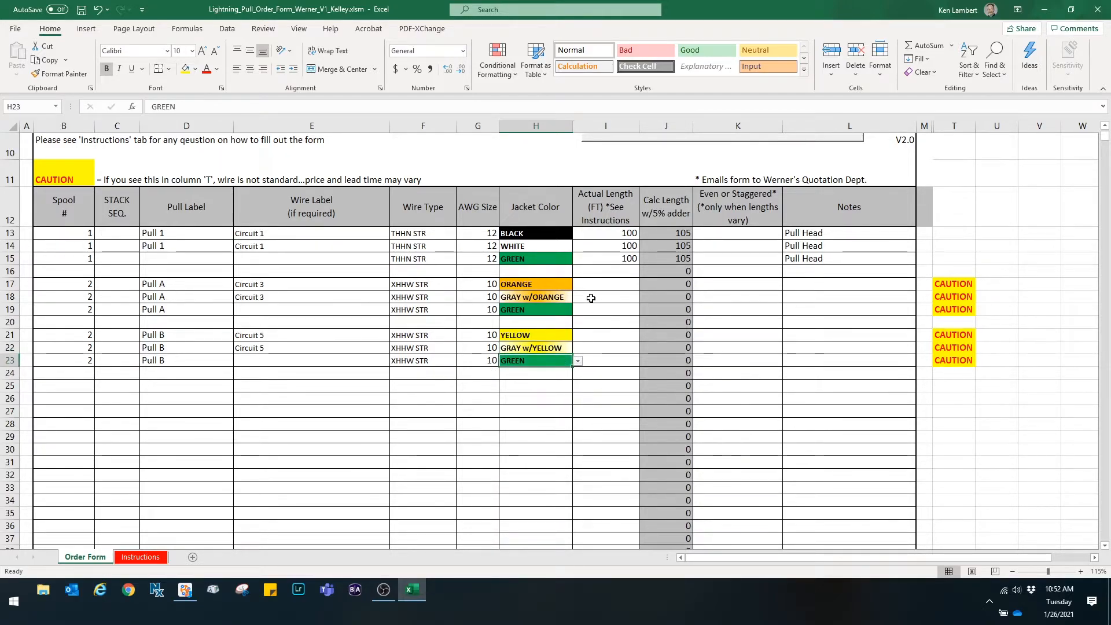
- Enter an actual length of 150 ft for rows 17 through 19
left_click(598, 282)
type("150")
key("Return")
type("150")
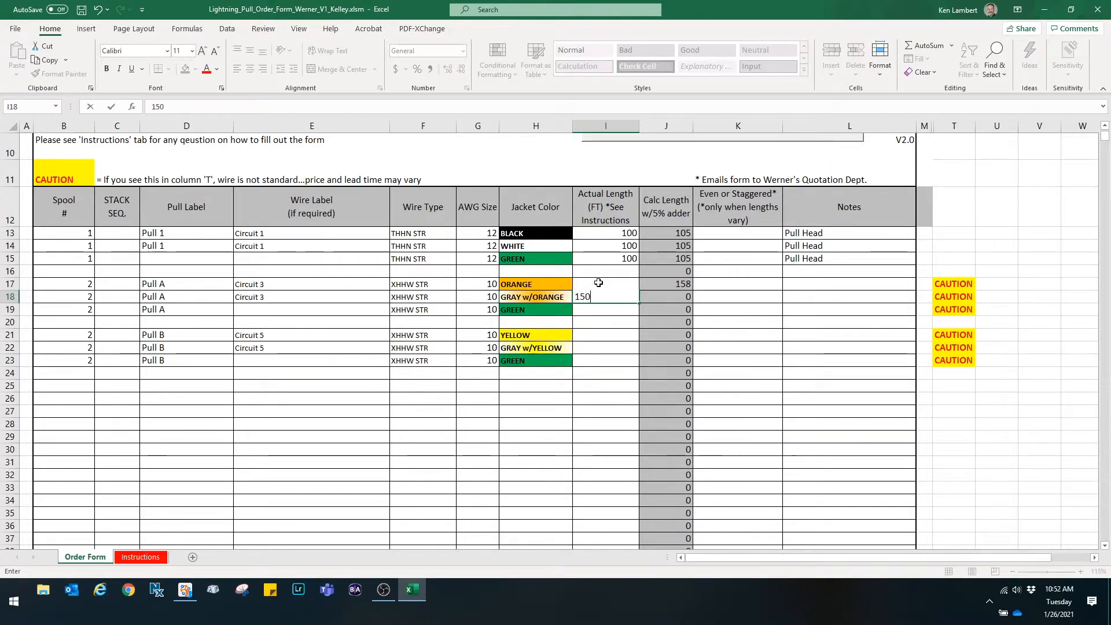
key("Return")
type("150")
key("Return")
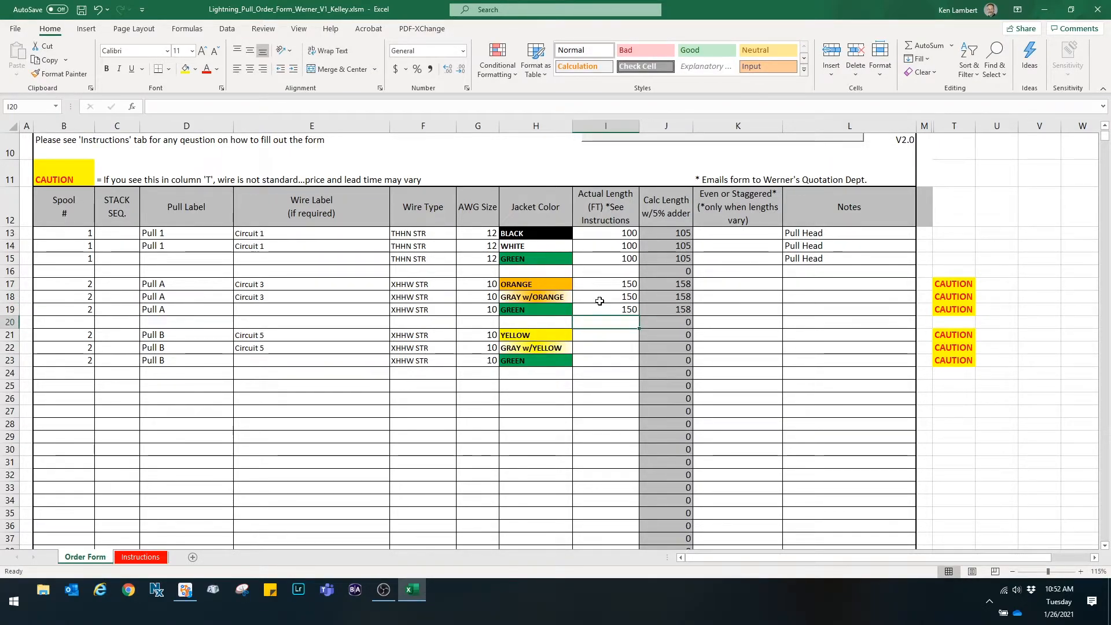
- Enter an actual length of 200 ft for rows 21 through 23
left_click(602, 332)
type("200")
key("Return")
type("200")
key("Return")
type("200")
key("Return")
- Copy the Pull Head note into the Notes cells of rows 17 through 23
left_click(805, 258)
key("ctrl+c")
key("ctrl+c")
left_click_drag(801, 283, 799, 358)
key("ctrl+v")
key("ctrl+v")
key("Escape")
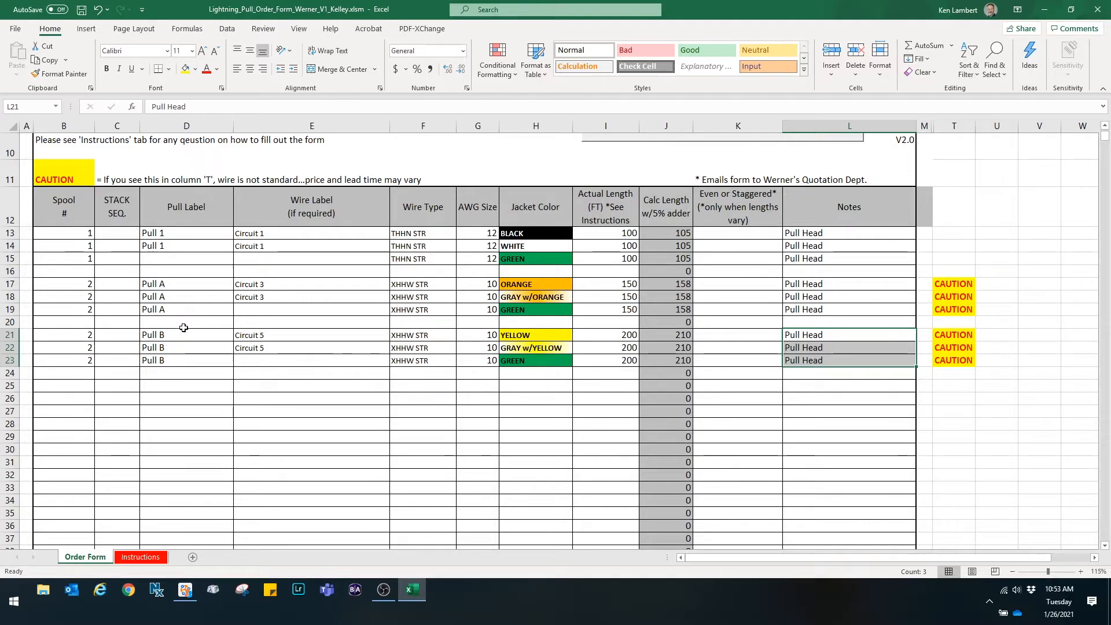
- Enter spool number 3 in row 25 and copy it down through row 29
scroll(190, 334, "down", 1)
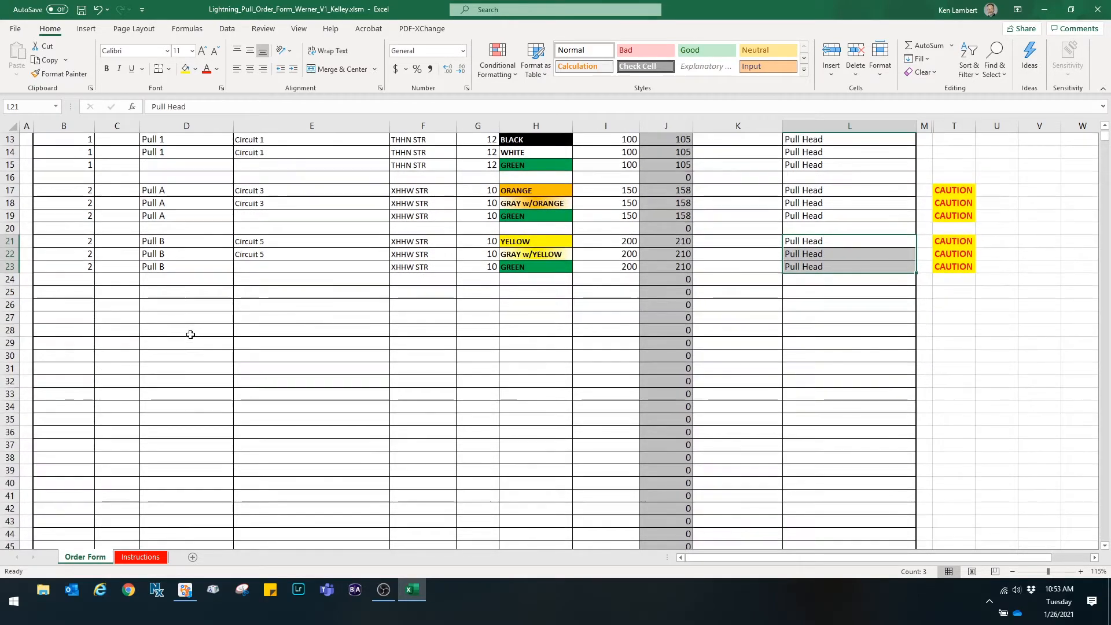
left_click(67, 295)
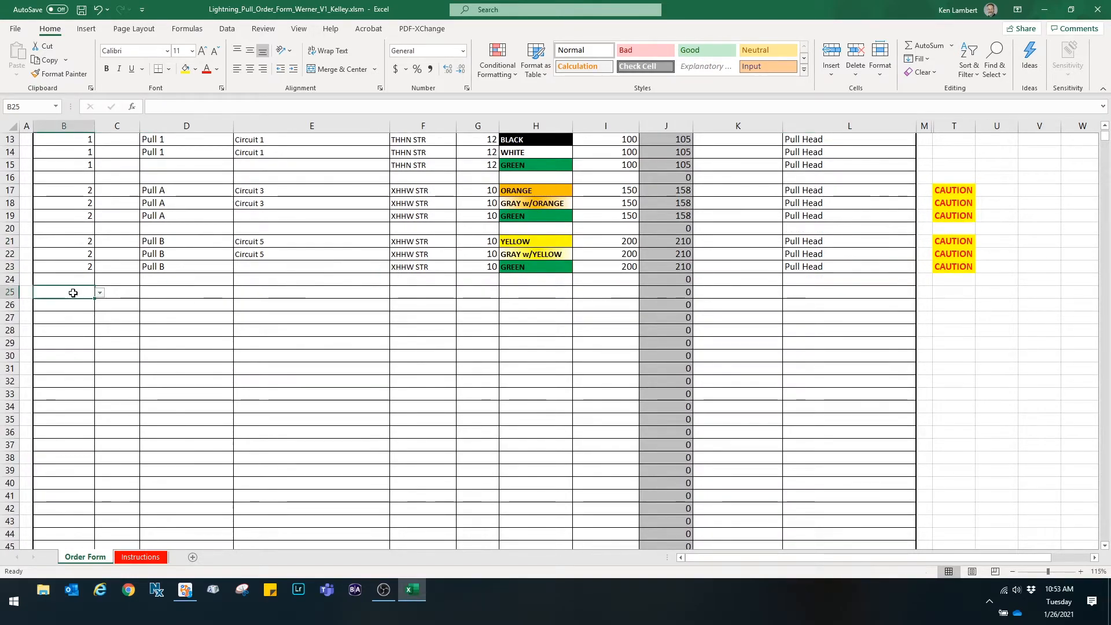
type("3")
key("Return")
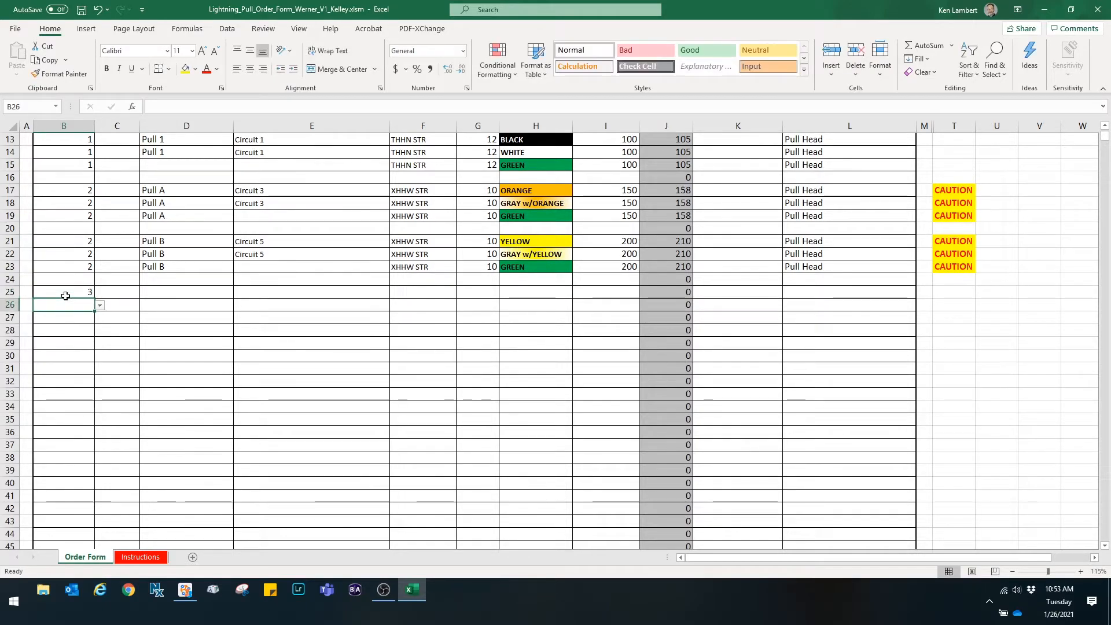
left_click(66, 295)
key("ctrl+c")
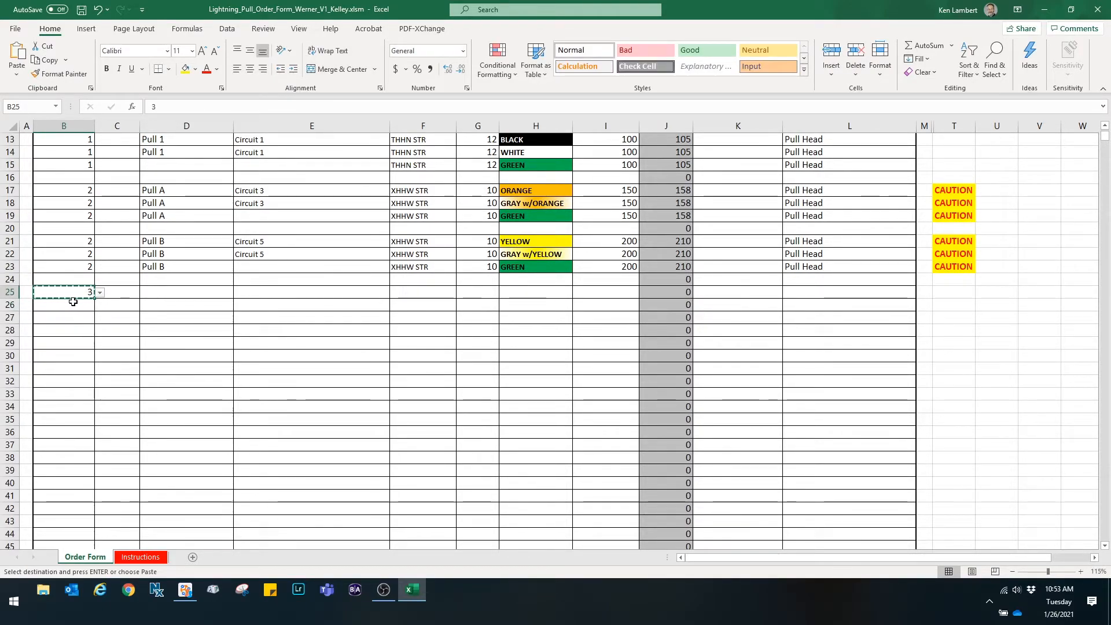
left_click(74, 303)
left_click_drag(74, 303, 69, 342)
key("ctrl+v")
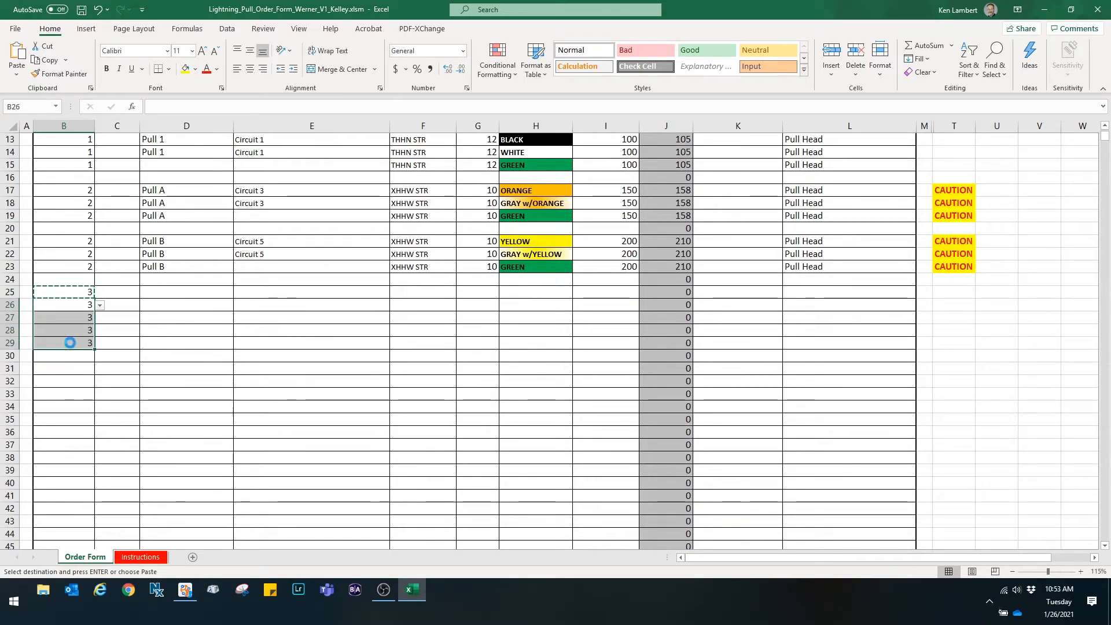
key("Escape")
- Enter the pull label Pull A-1.1 in row 25 and copy it down through row 29
left_click(166, 295)
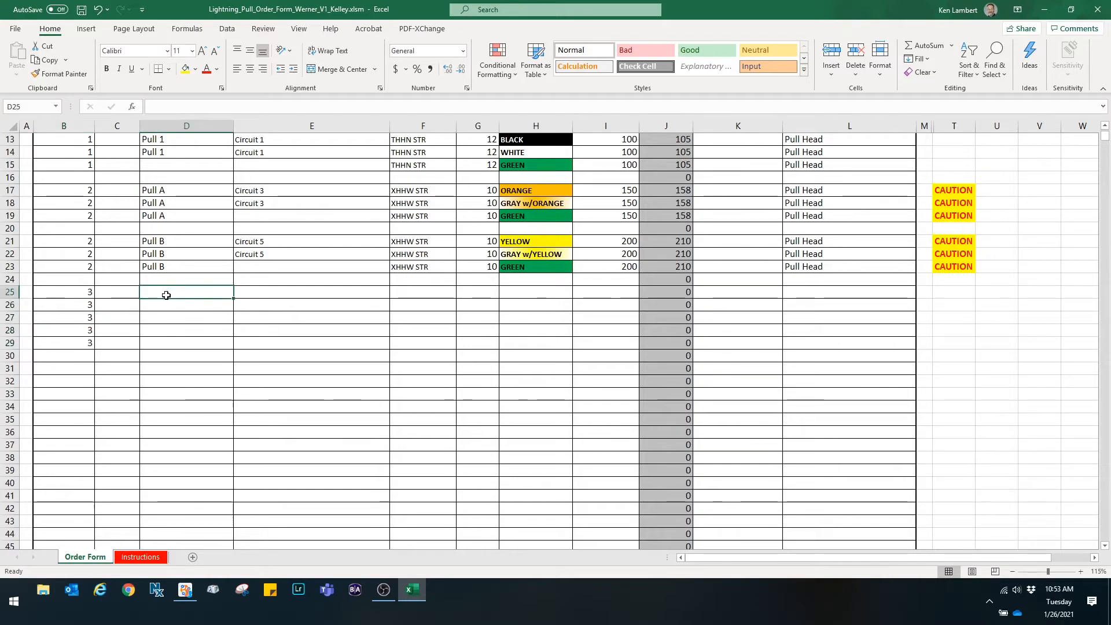
type("Pull ")
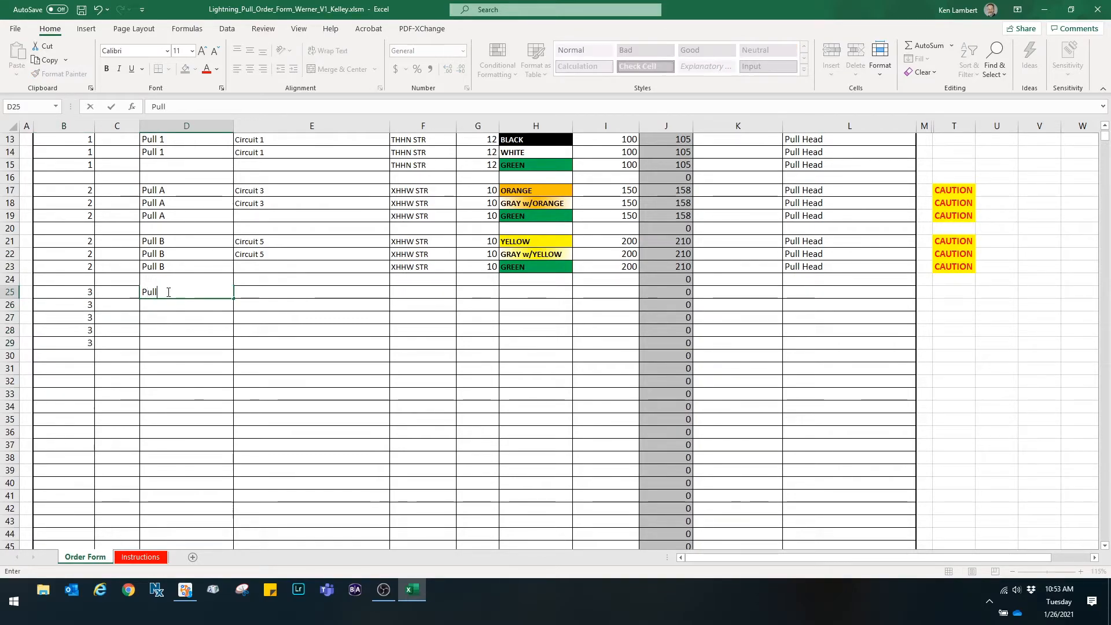
type("A-1.1")
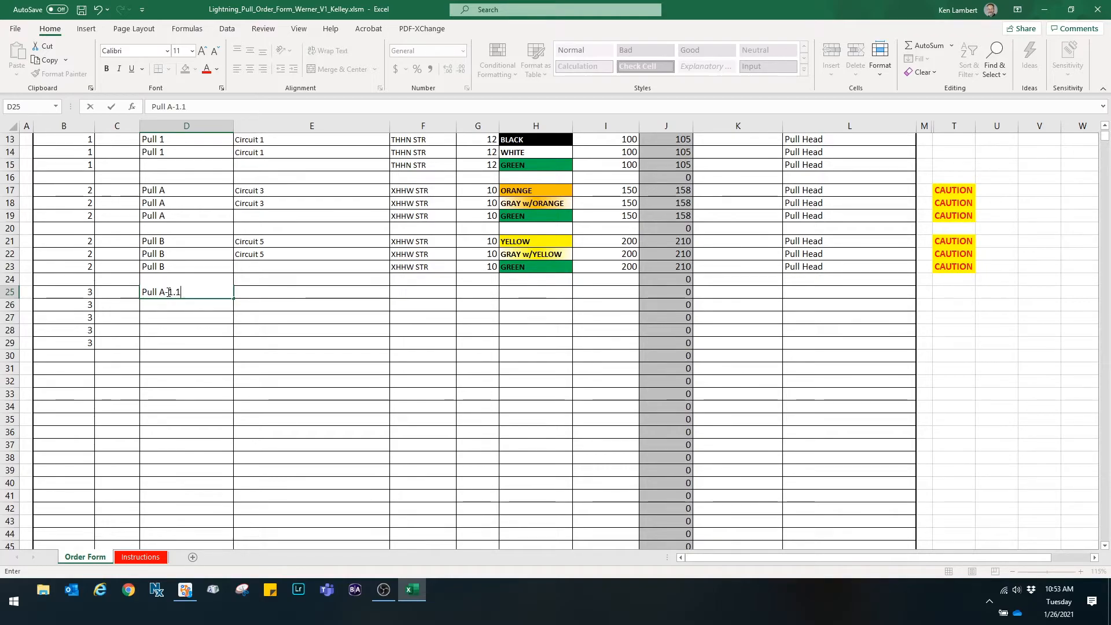
key("Return")
left_click(147, 291)
key("ctrl+c")
left_click_drag(167, 303, 166, 341)
key("ctrl+v")
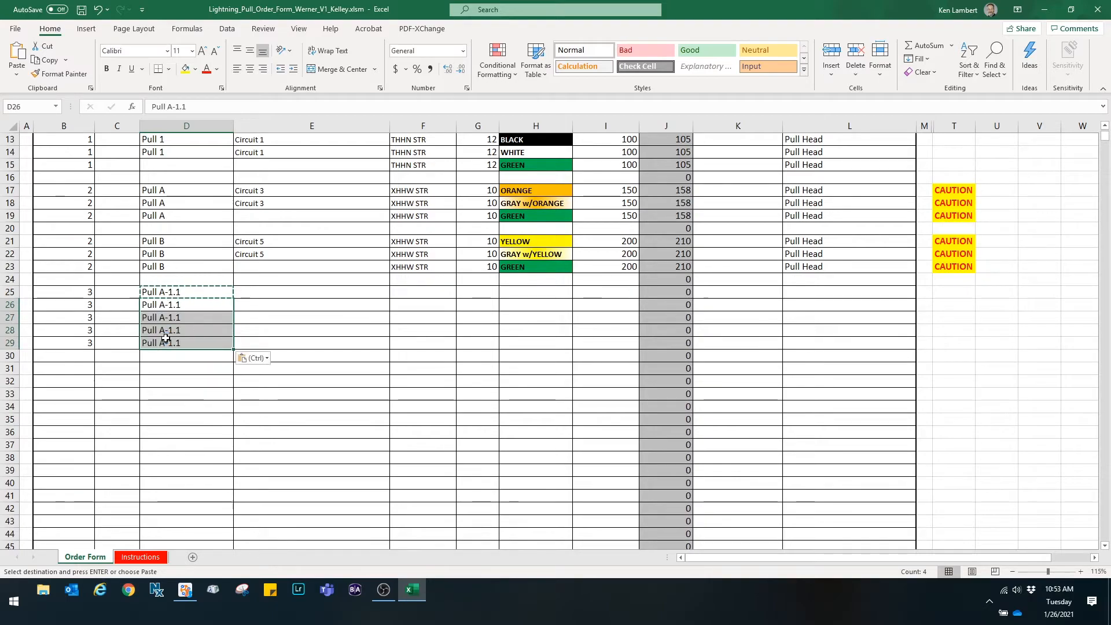
key("Escape")
- Enter the wire label Circuit A1 in rows 25 and 26
left_click(255, 289)
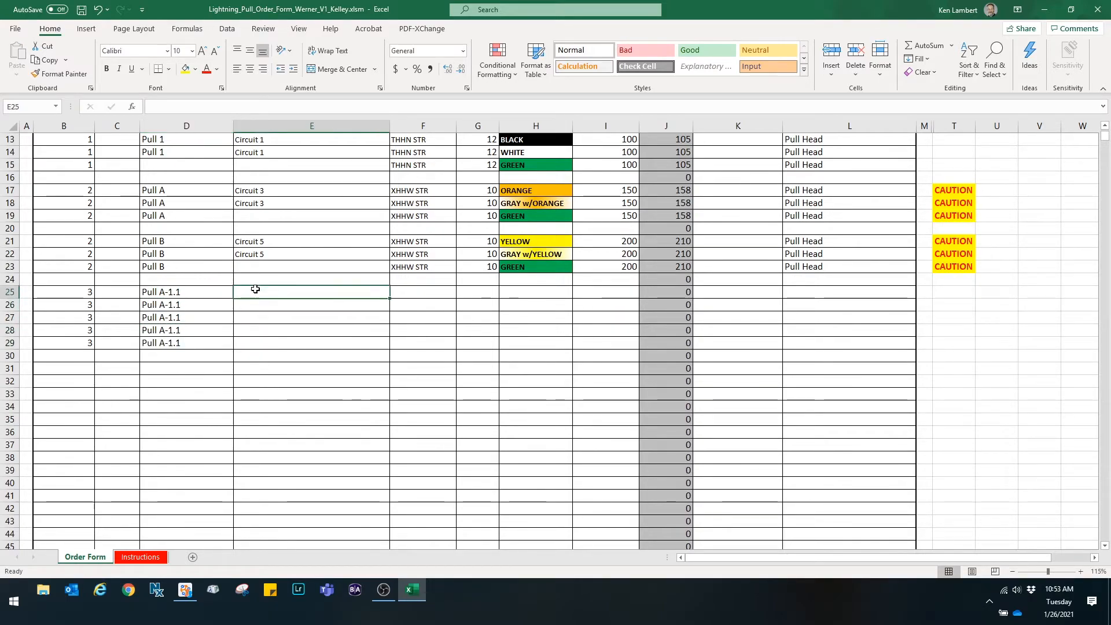
type("Circuit")
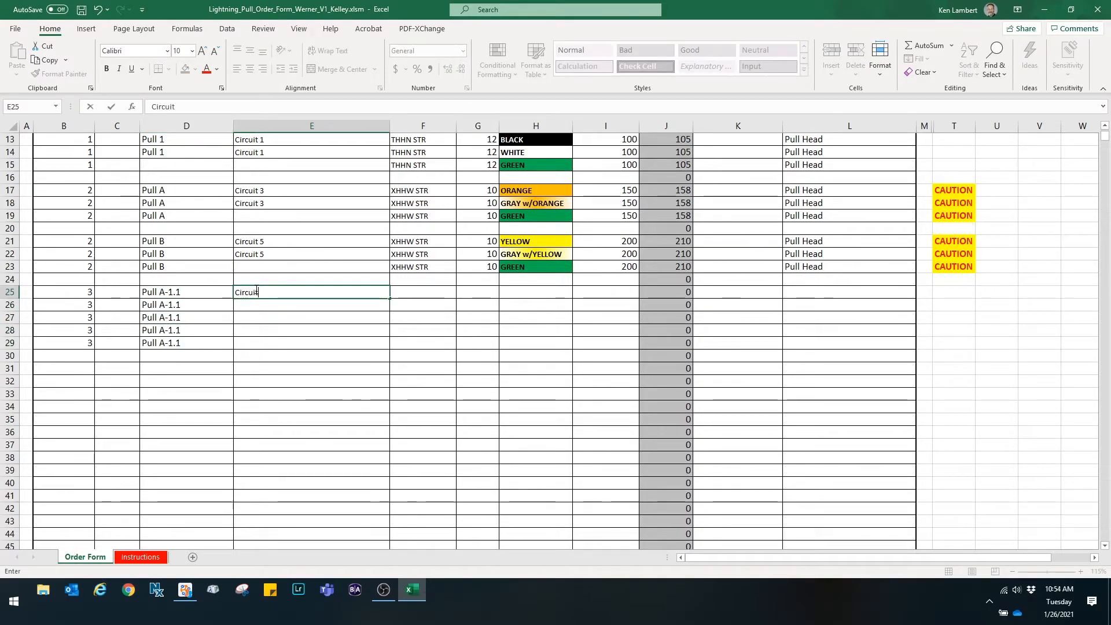
type(" A1")
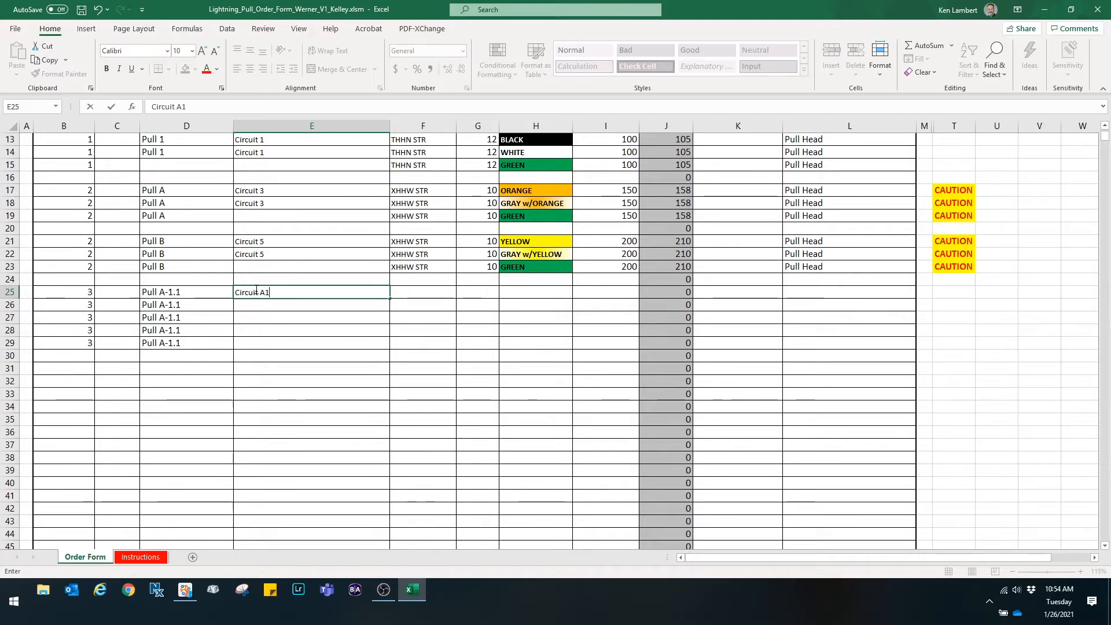
key("Return")
left_click(278, 294)
key("ctrl+c")
left_click(274, 302)
key("ctrl+v")
- Enter the wire label Circuit A3 in rows 27 and 28
left_click(269, 317)
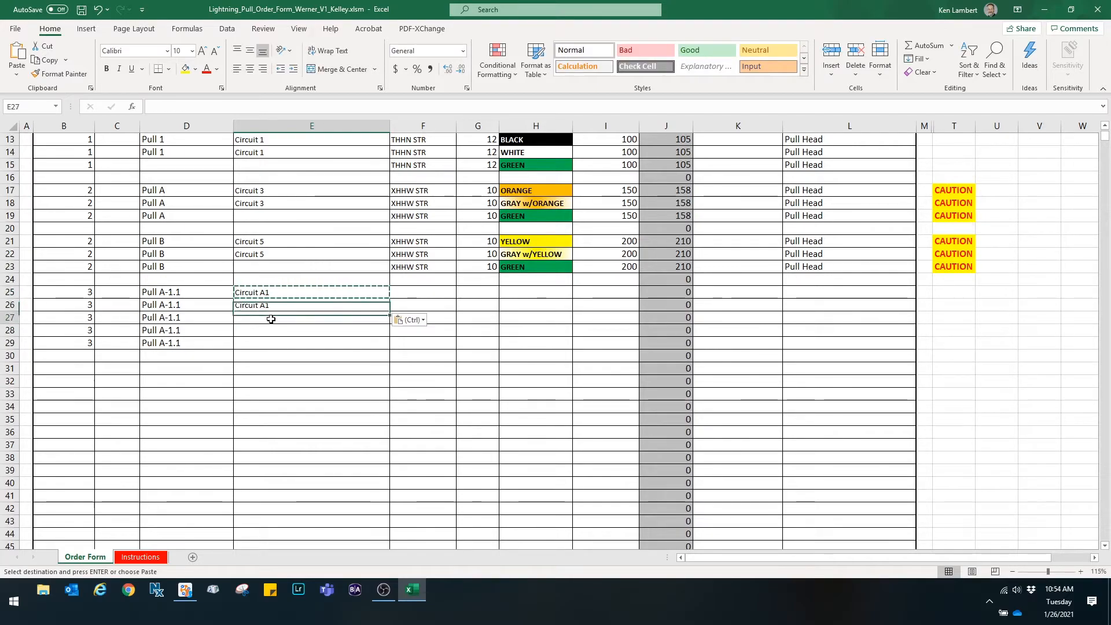
type("Circuit A1")
key("Return")
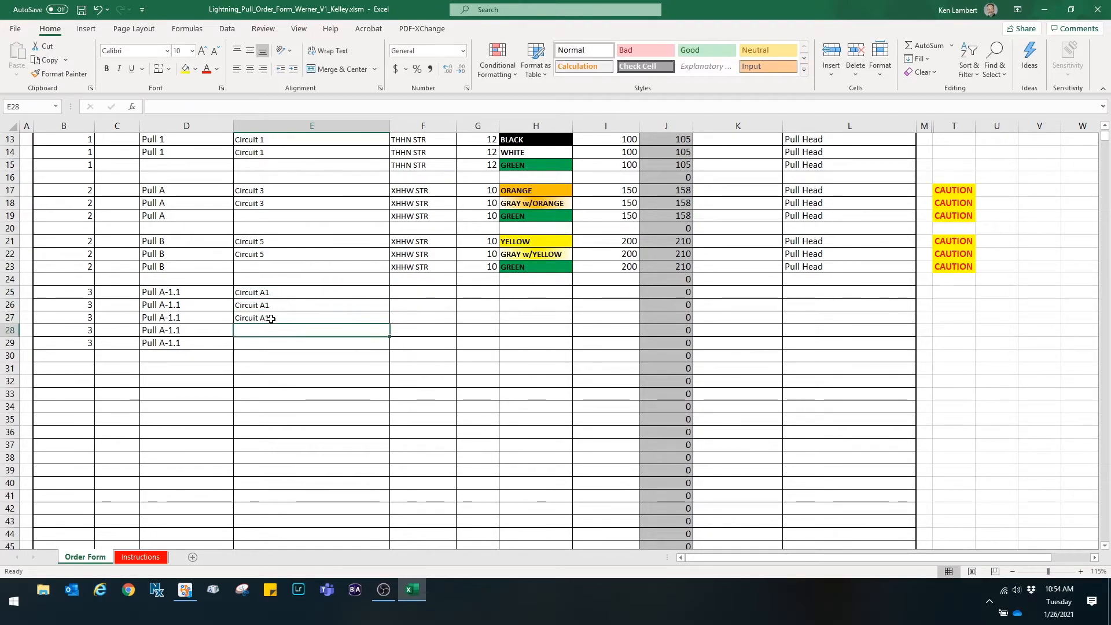
left_click(289, 317)
double_click(291, 318)
key("BackSpace")
type("3")
key("Return")
left_click(280, 317)
key("ctrl+c")
left_click(272, 331)
key("ctrl+v")
key("Escape")
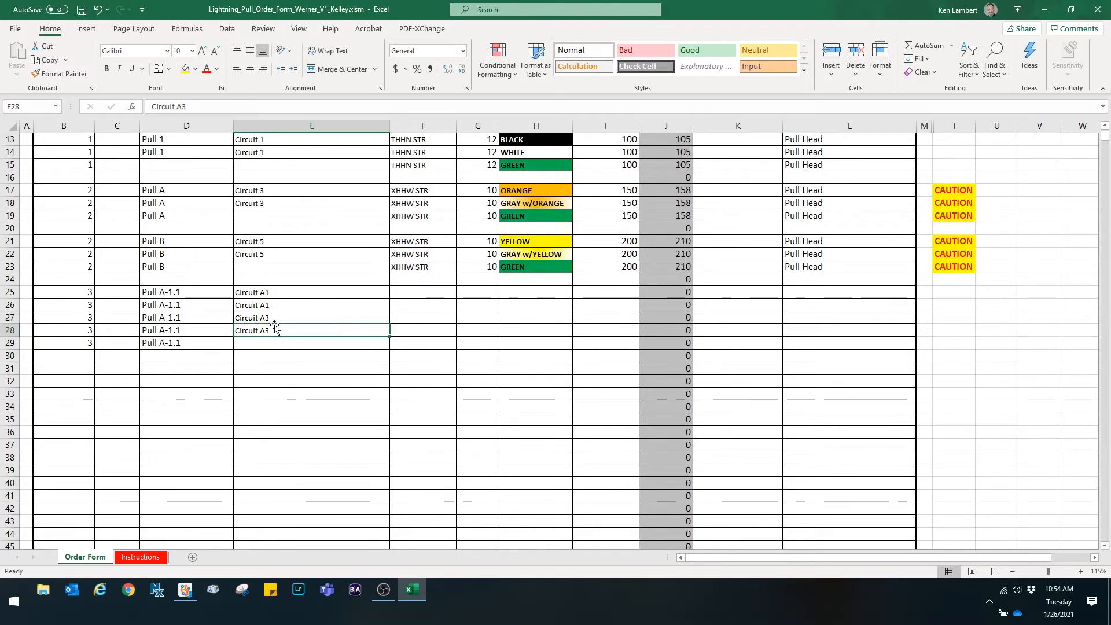
- Set the wire type to THHN STR for rows 25 through 29
left_click(284, 292)
left_click(283, 307)
left_click(282, 318)
left_click(287, 329)
left_click(289, 344)
left_click(441, 292)
left_click(460, 294)
left_click(454, 300)
left_click_drag(456, 298, 446, 351)
- Set the AWG size to 12 for rows 25 through 29
left_click(492, 292)
left_click(503, 292)
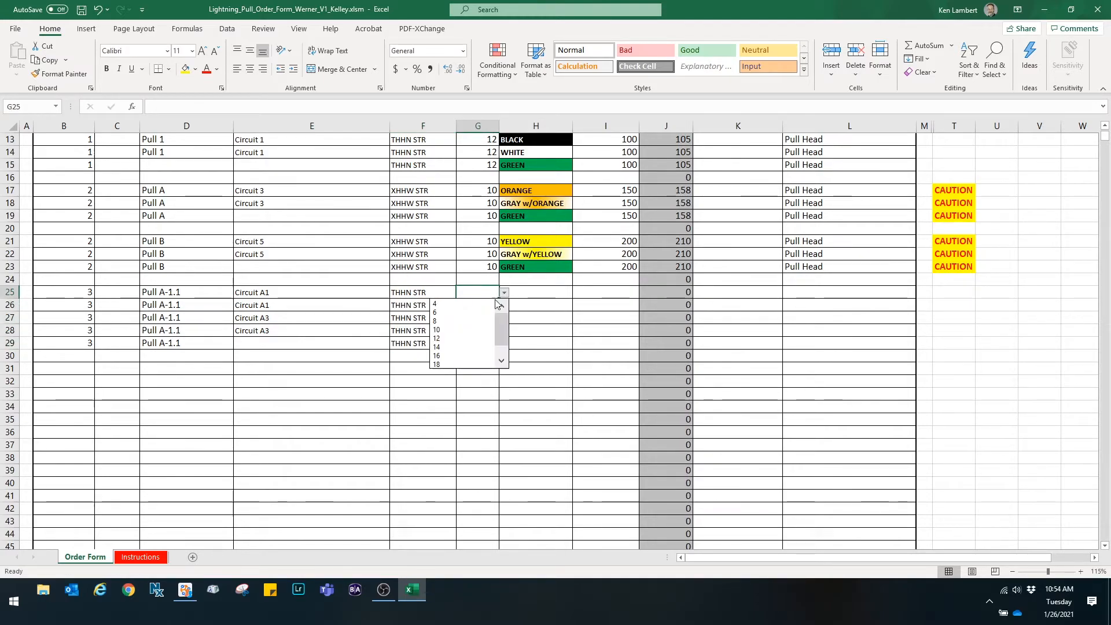
left_click(478, 337)
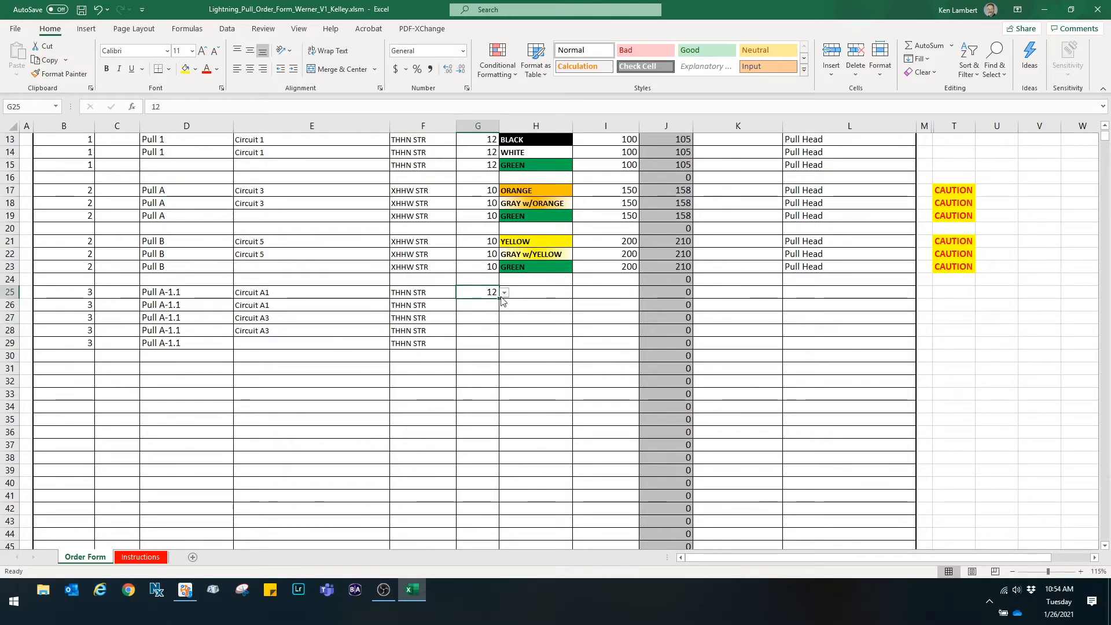
left_click_drag(499, 300, 502, 350)
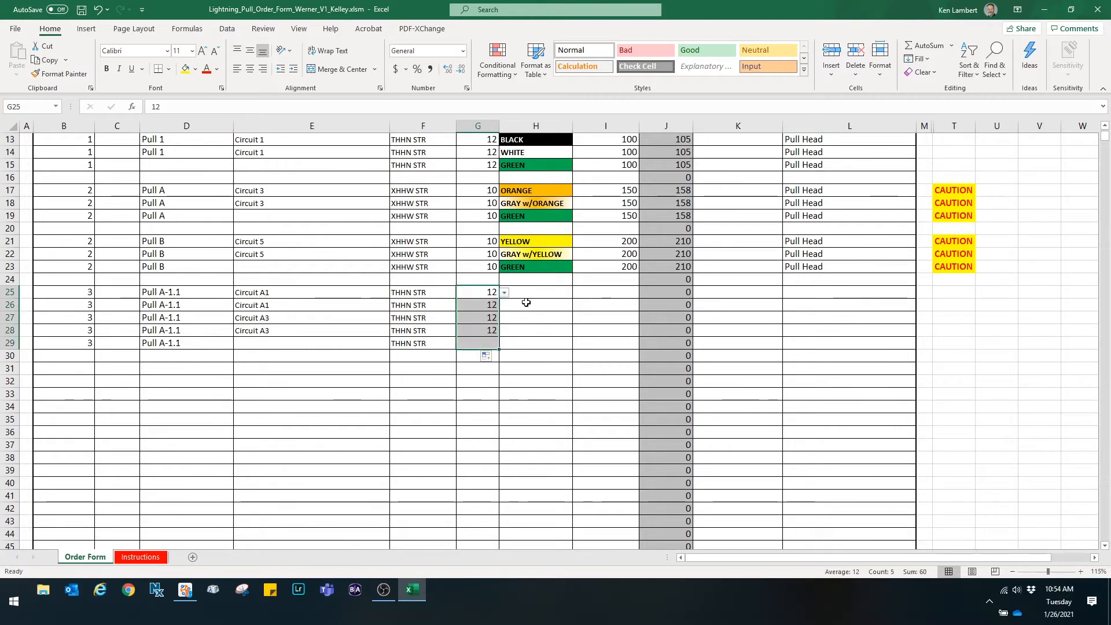
- Choose jacket colors BLACK, WHITE w/BLACK and RED for rows 25, 26 and 27
left_click(527, 293)
left_click(577, 292)
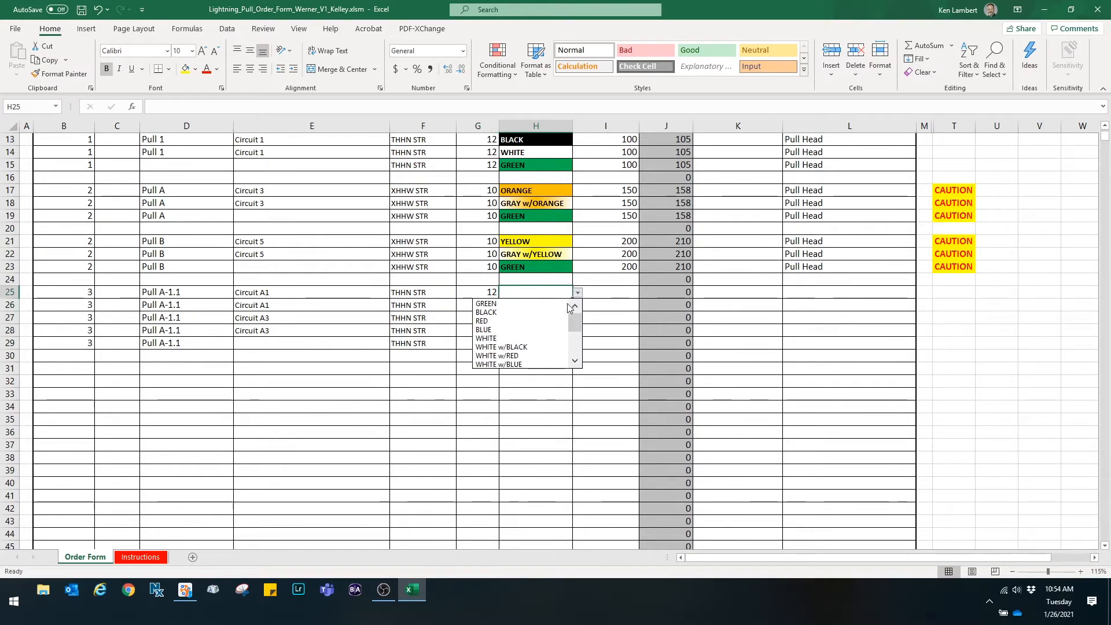
left_click(561, 310)
left_click(564, 303)
left_click(577, 305)
mouse_move(577, 330)
left_mouse_down()
mouse_move(577, 347)
mouse_move(578, 323)
left_mouse_up()
left_click(520, 341)
left_click(554, 318)
left_click(577, 318)
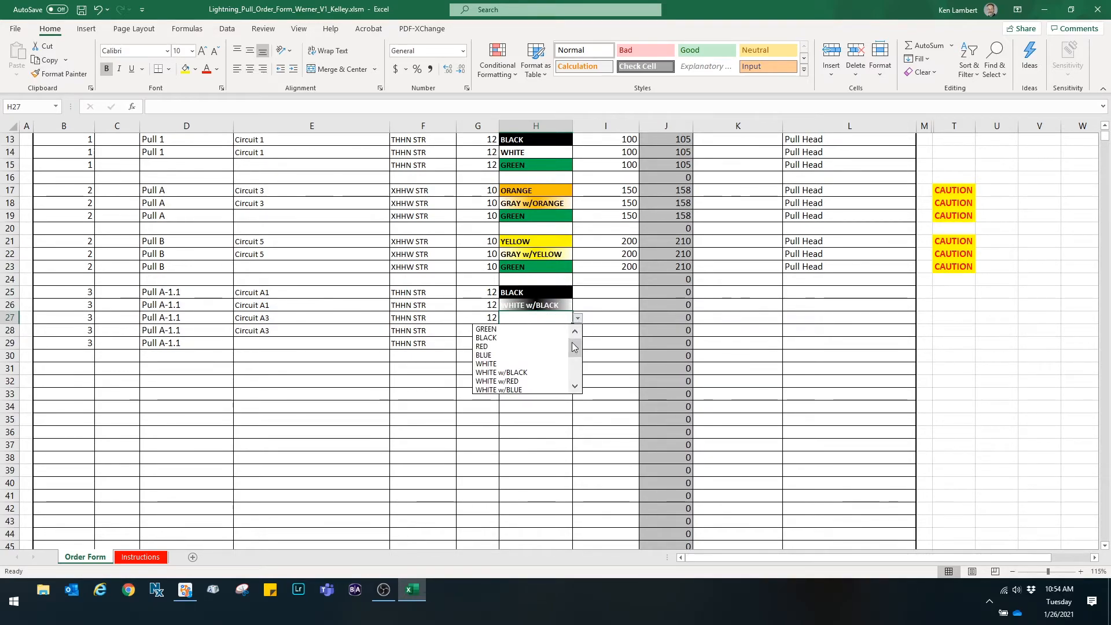
left_click(520, 346)
- Choose jacket colors WHITE w/RED for row 28 and GREEN for row 29
left_click(554, 331)
left_click(577, 330)
scroll(575, 365, "down", 2)
left_click(534, 368)
left_click(555, 343)
left_click(577, 343)
left_click(509, 354)
- Enter an actual length of 50 ft for rows 25 and 26
left_click(598, 292)
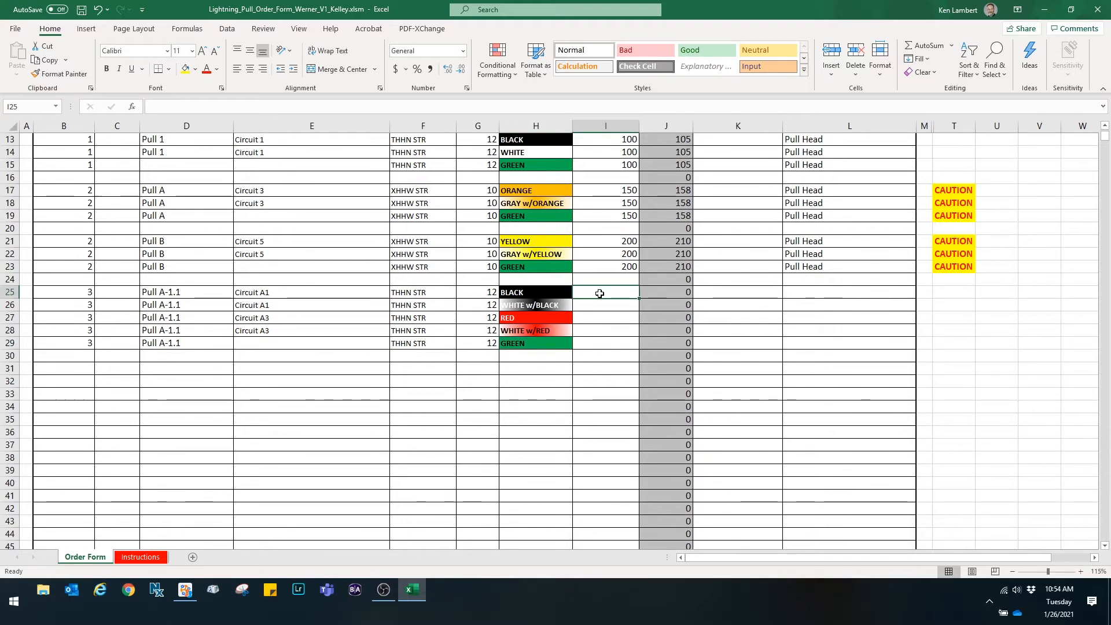
type("500")
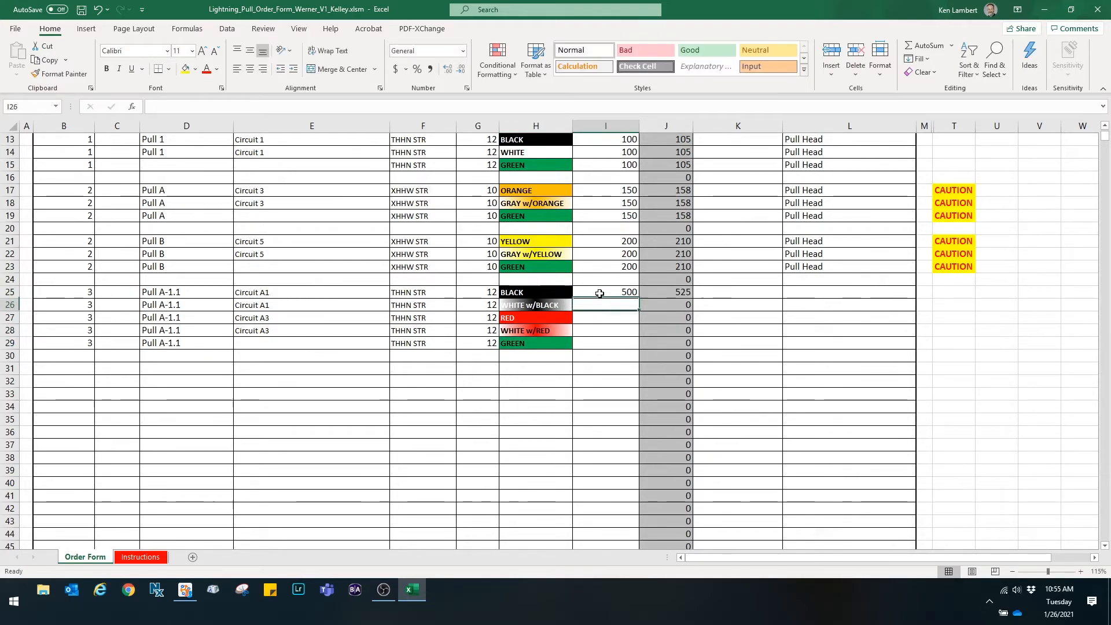
key("Return")
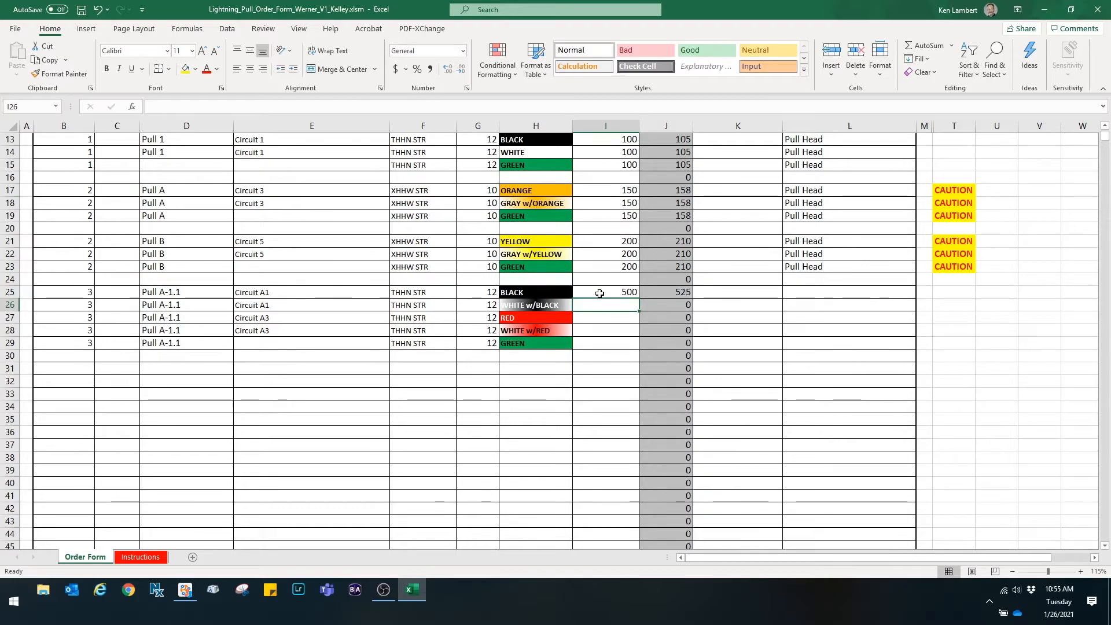
left_click(616, 293)
type("50")
key("Return")
left_click(618, 293)
key("ctrl+c")
left_click(608, 305)
key("ctrl+v")
- Enter an actual length of 75 ft for rows 27 through 29
left_click(605, 317)
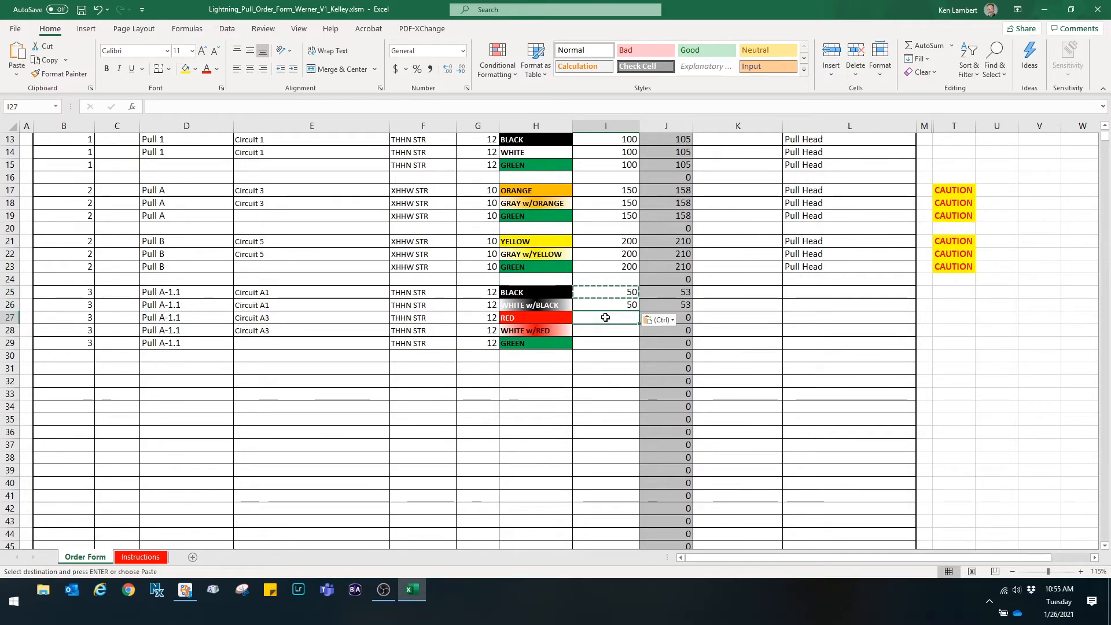
type("75")
key("Return")
type("75")
key("Return")
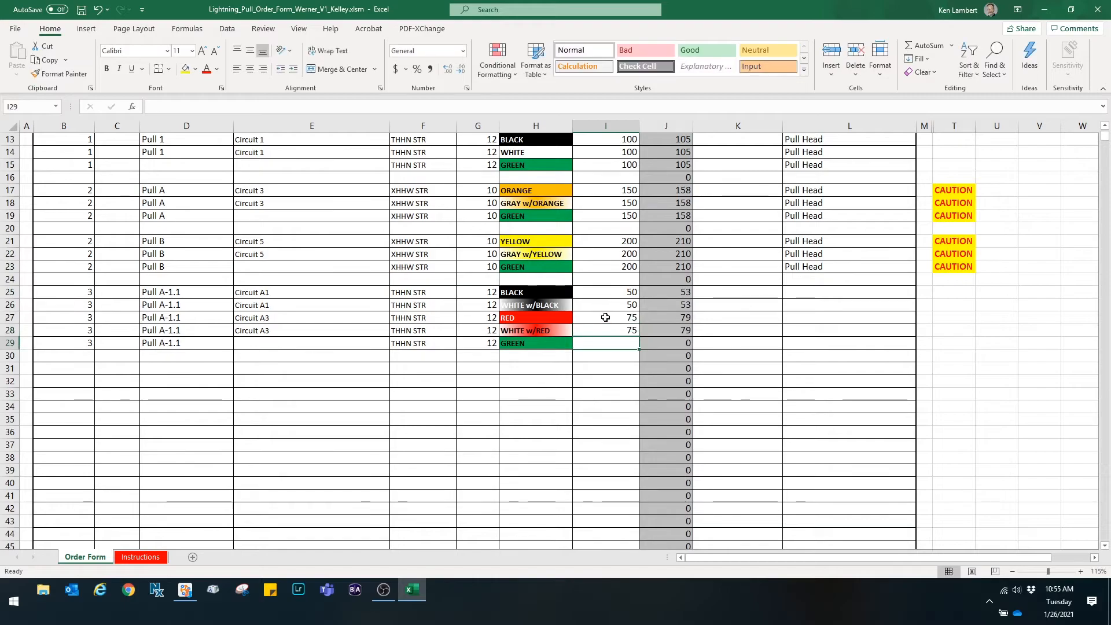
type("75")
key("Return")
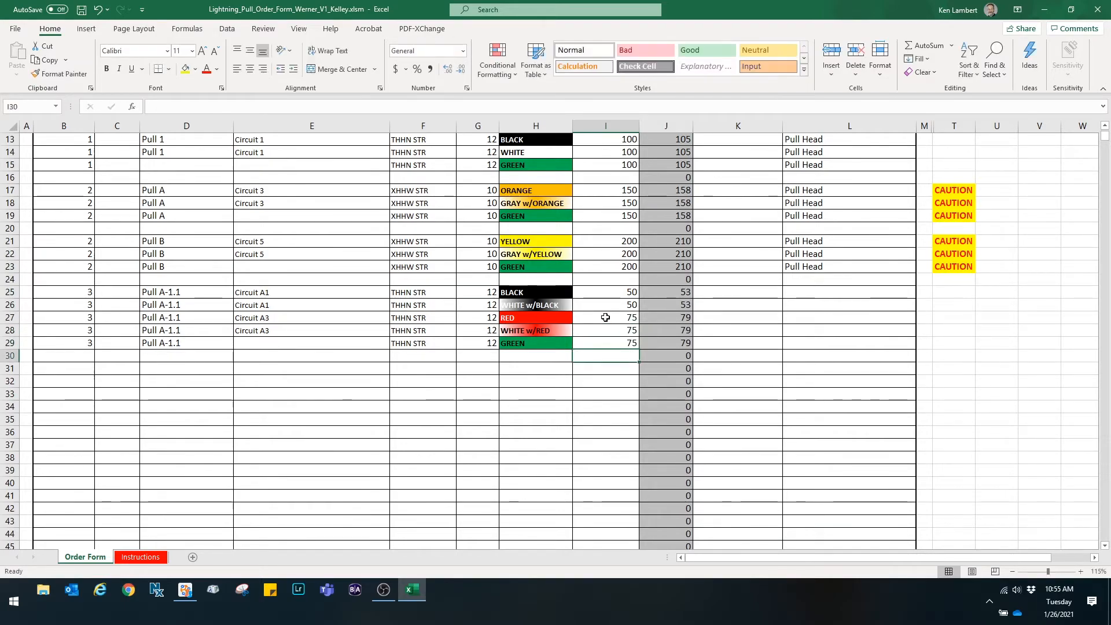
- Copy the Pull Head note into the Notes cells of rows 25 through 29
left_click(787, 266)
key("ctrl+c")
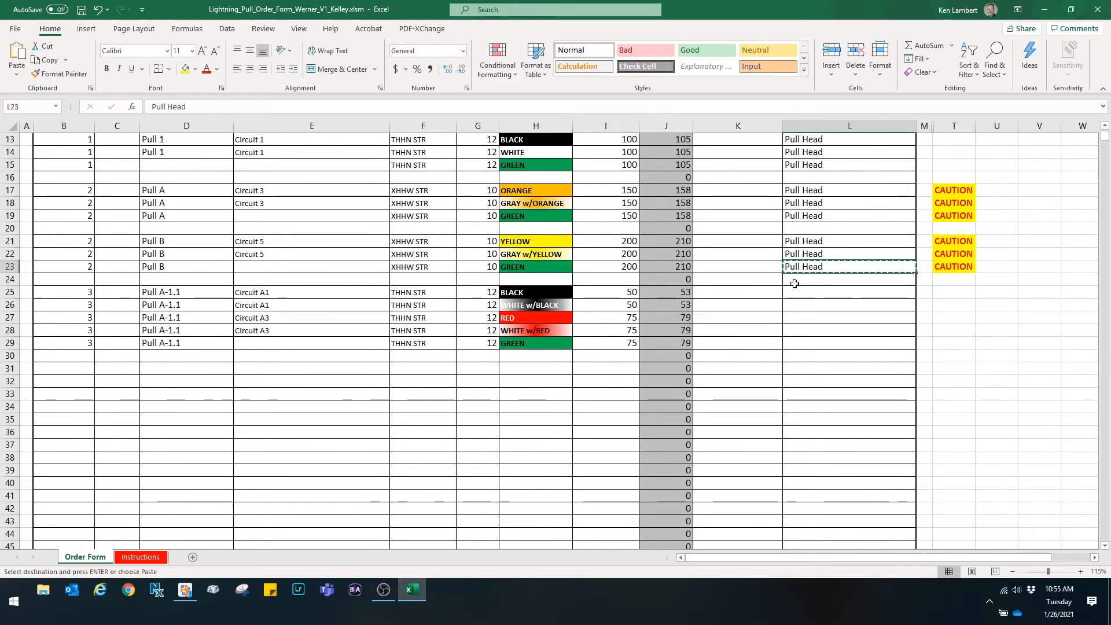
left_click_drag(792, 289, 796, 343)
key("ctrl+v")
key("Escape")
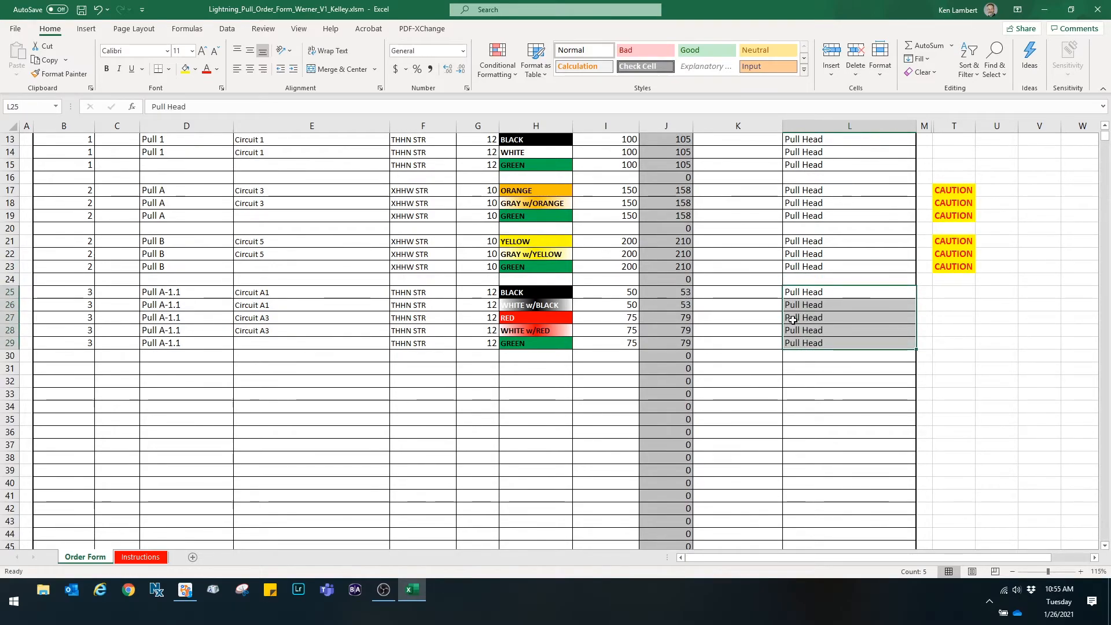
- Set the Even or Staggered column to Staggered for rows 25 through 29
left_click_drag(714, 291, 716, 336)
scroll(720, 356, "up", 4)
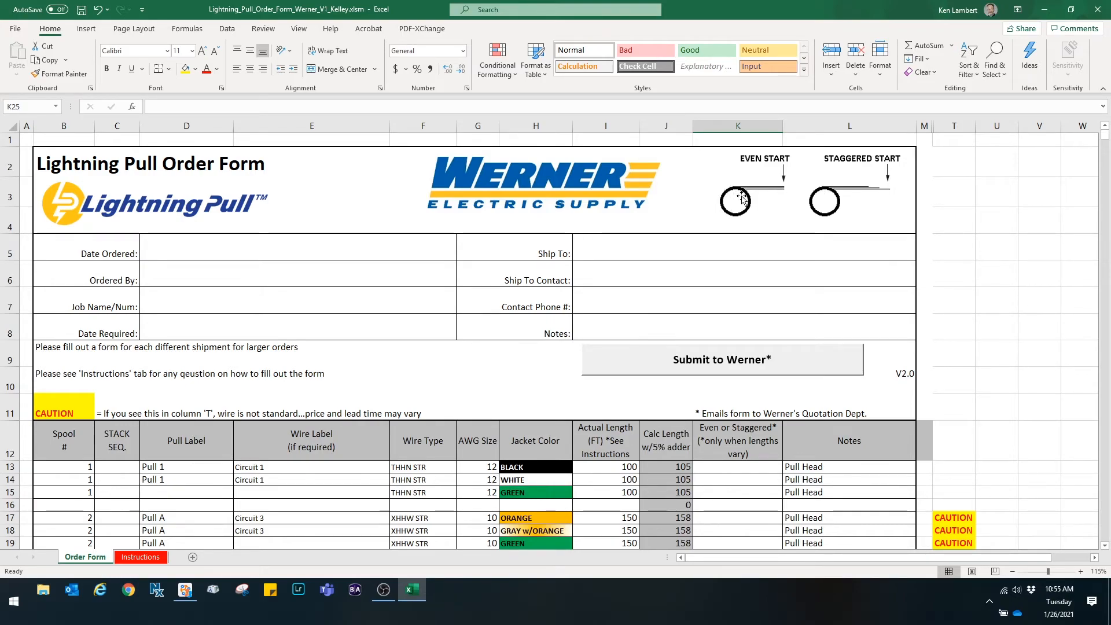
scroll(738, 200, "down", 4)
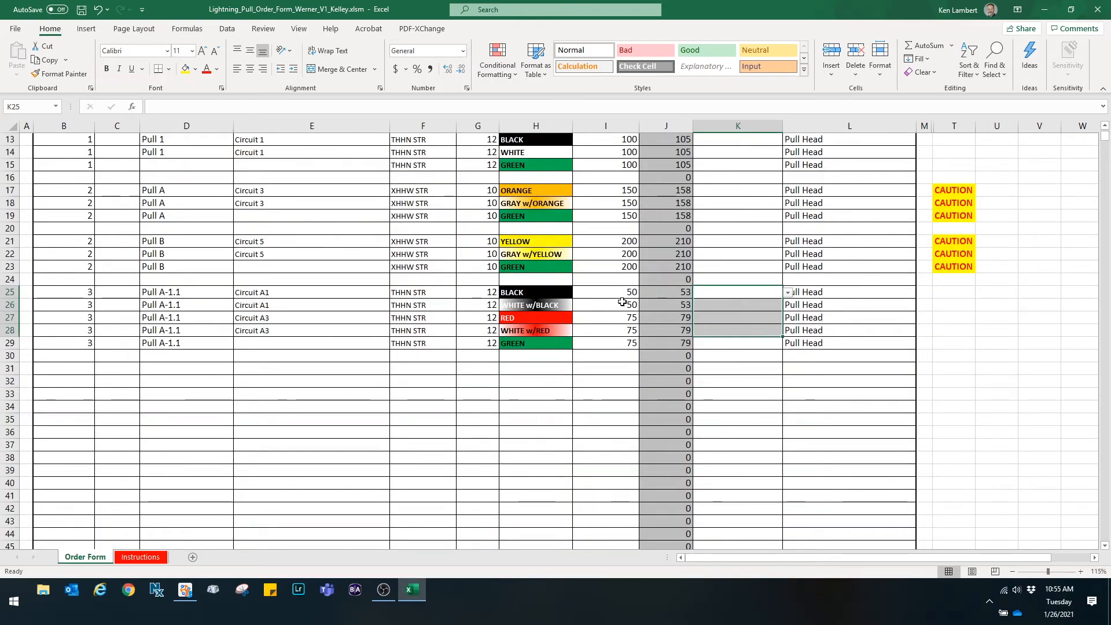
scroll(779, 364, "up", 4)
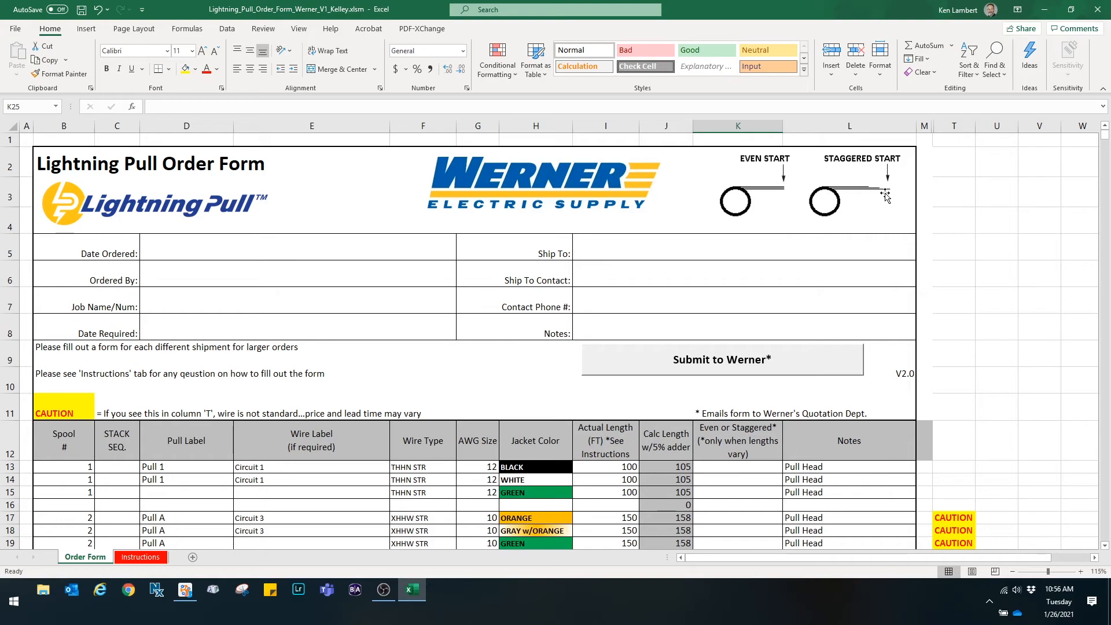
scroll(885, 196, "down", 4)
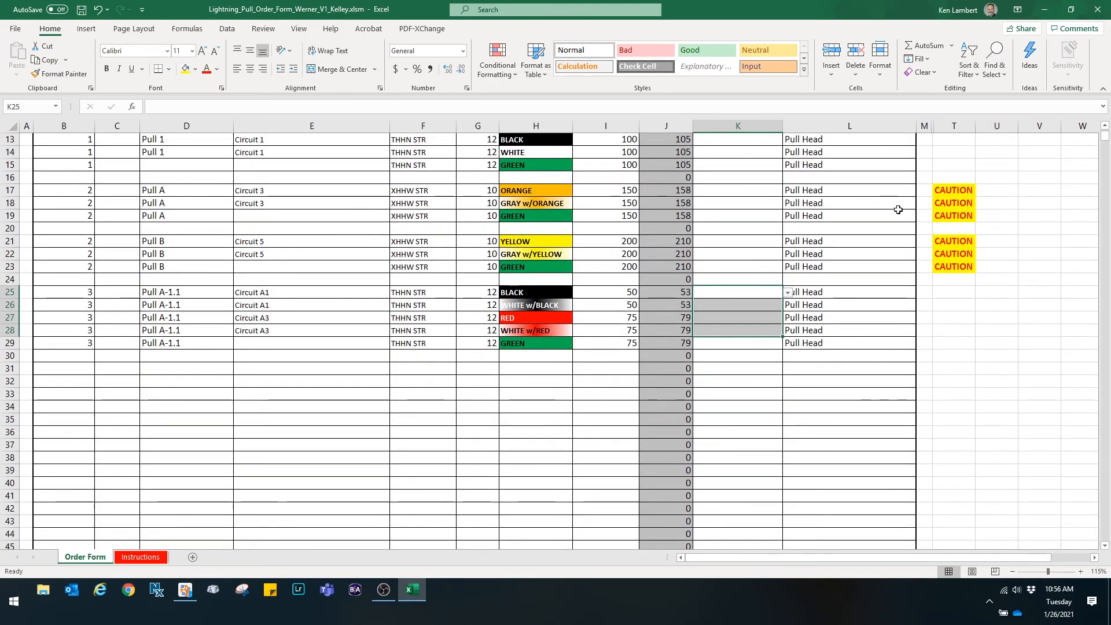
left_click(755, 395)
left_click(746, 298)
left_click(788, 292)
left_click(766, 316)
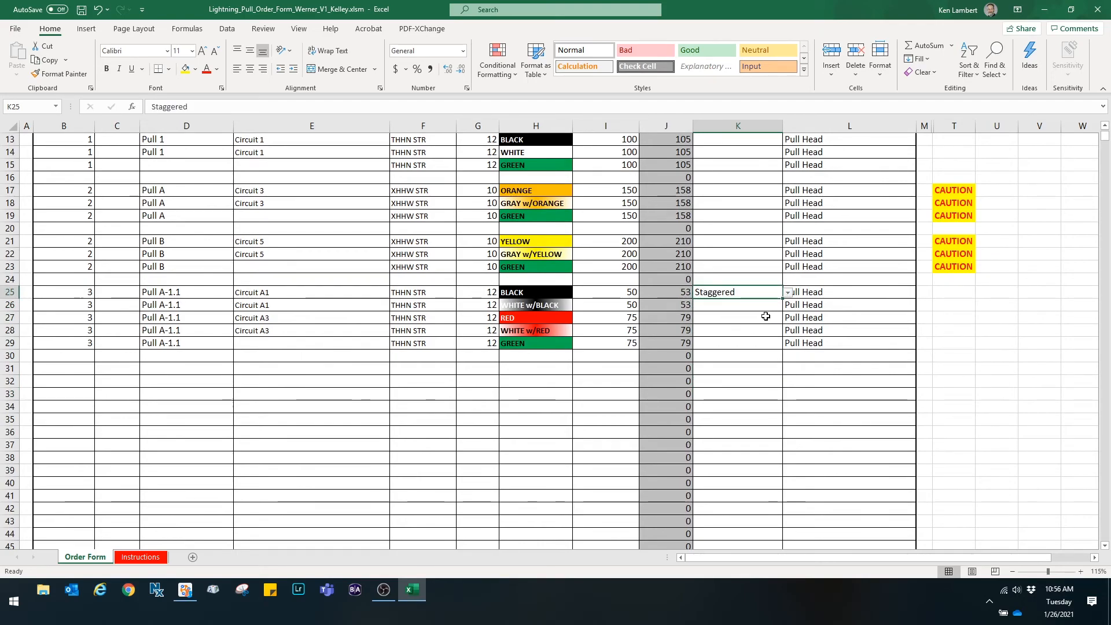
left_click_drag(783, 300, 783, 349)
left_click(799, 389)
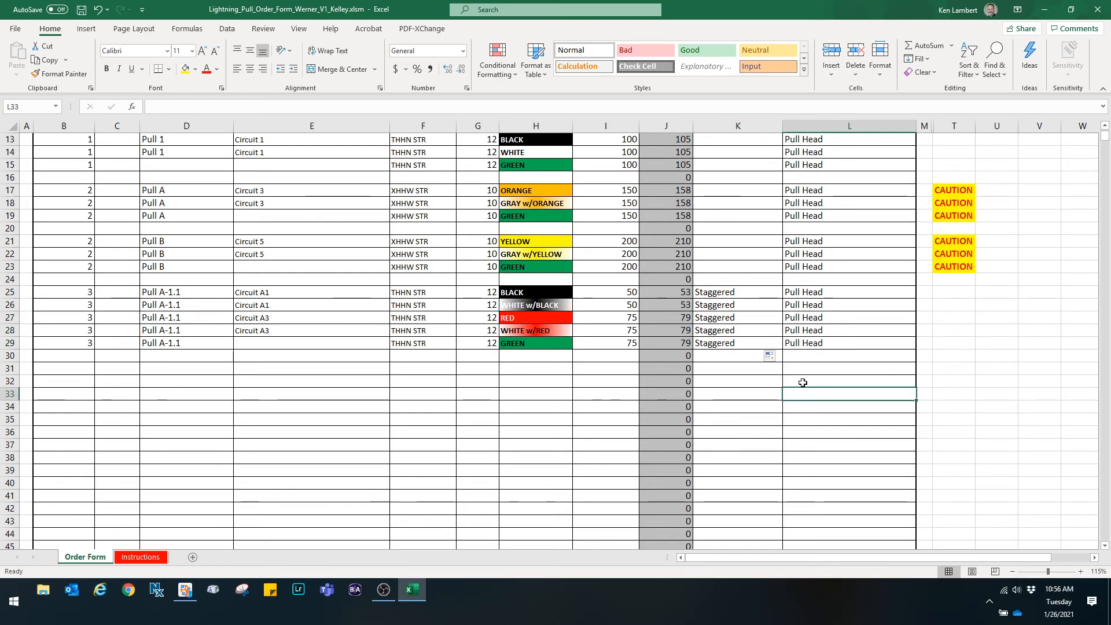
scroll(810, 393, "down", 1)
scroll(842, 416, "up", 2)
scroll(843, 424, "up", 1)
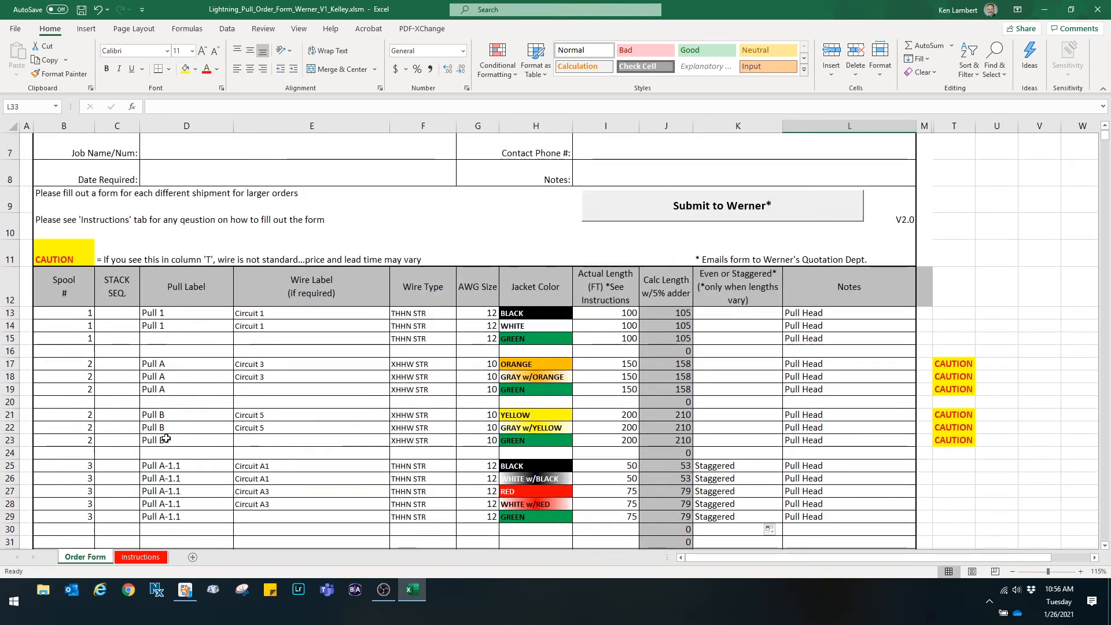
scroll(306, 467, "down", 1)
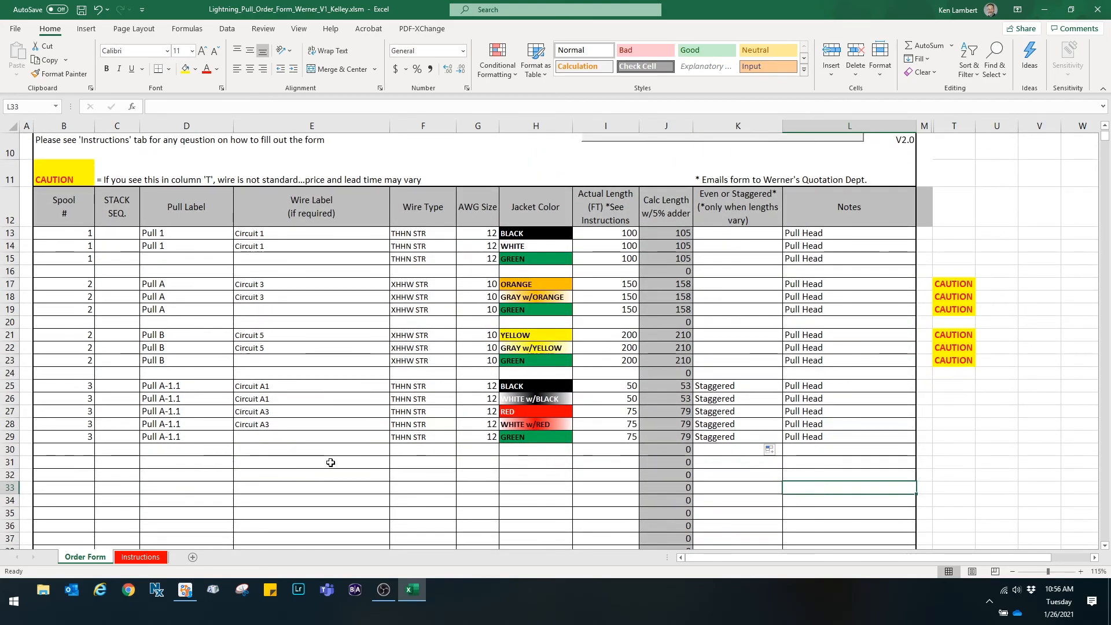
scroll(331, 463, "up", 3)
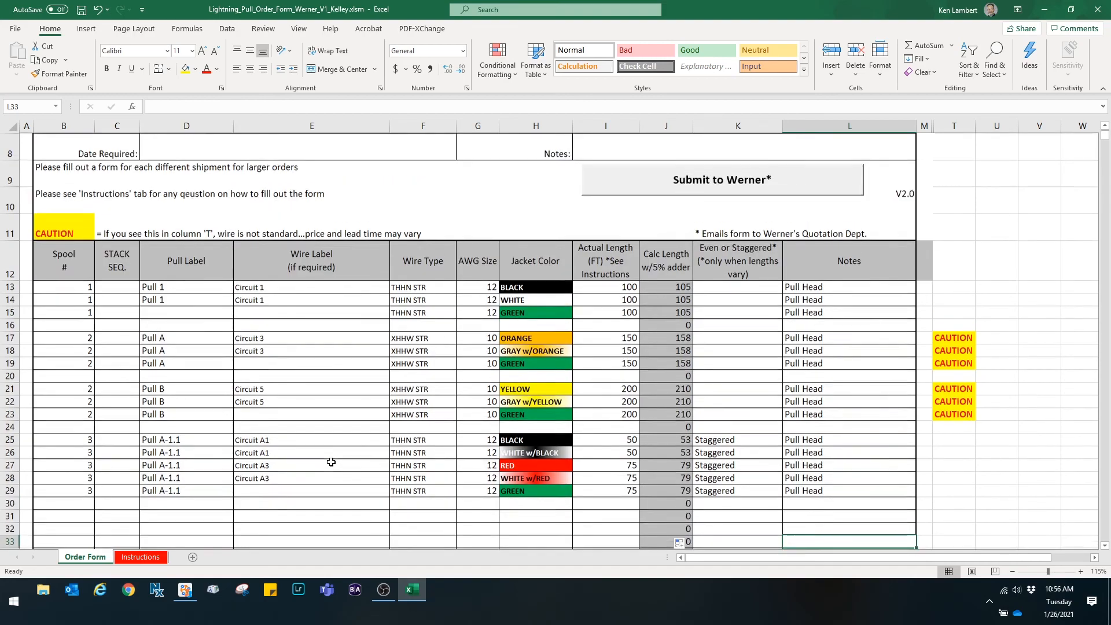